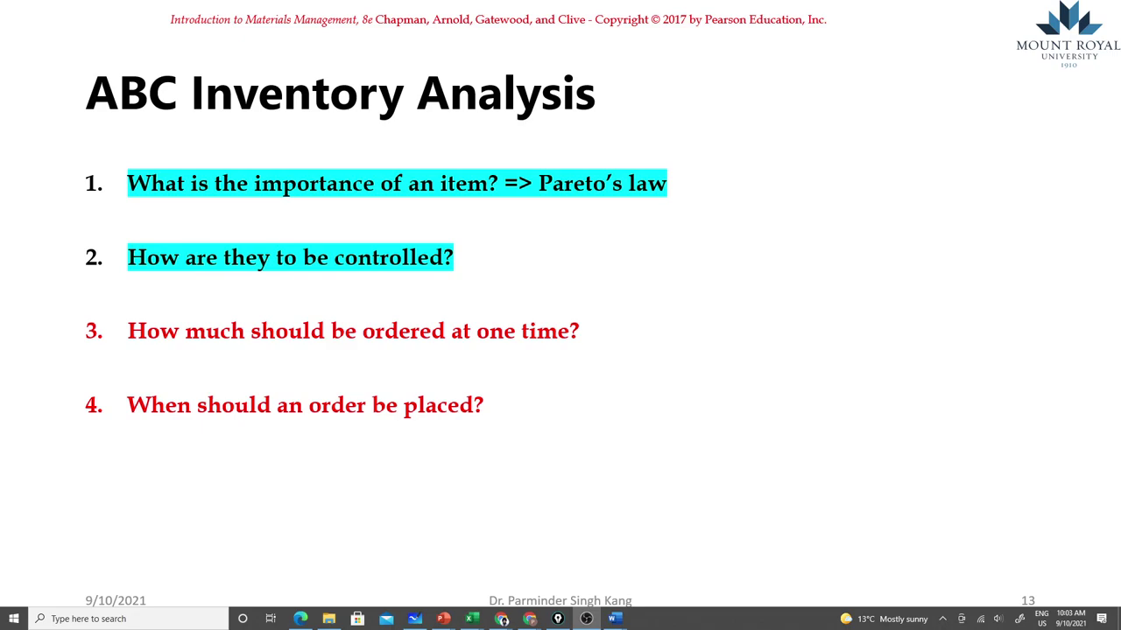
pyautogui.moveTo(75, 266)
pyautogui.mouseDown()
pyautogui.moveTo(85, 280)
pyautogui.moveTo(105, 245)
pyautogui.mouseUp()
pyautogui.moveTo(341, 275); pyautogui.dragTo(408, 280)
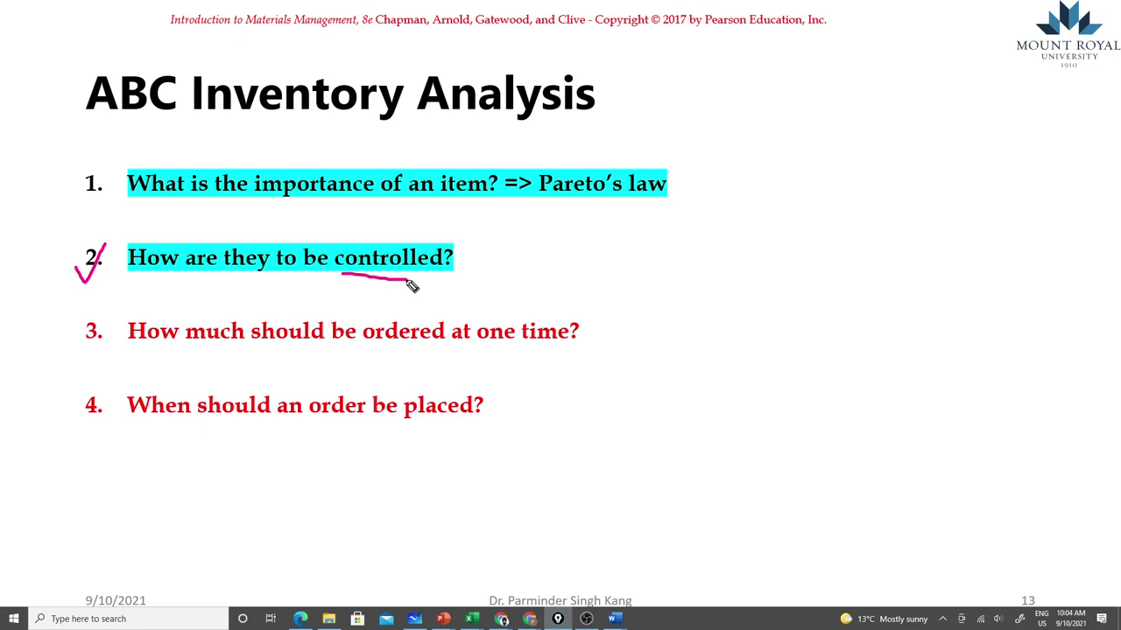
pyautogui.moveTo(302, 211); pyautogui.dragTo(378, 210)
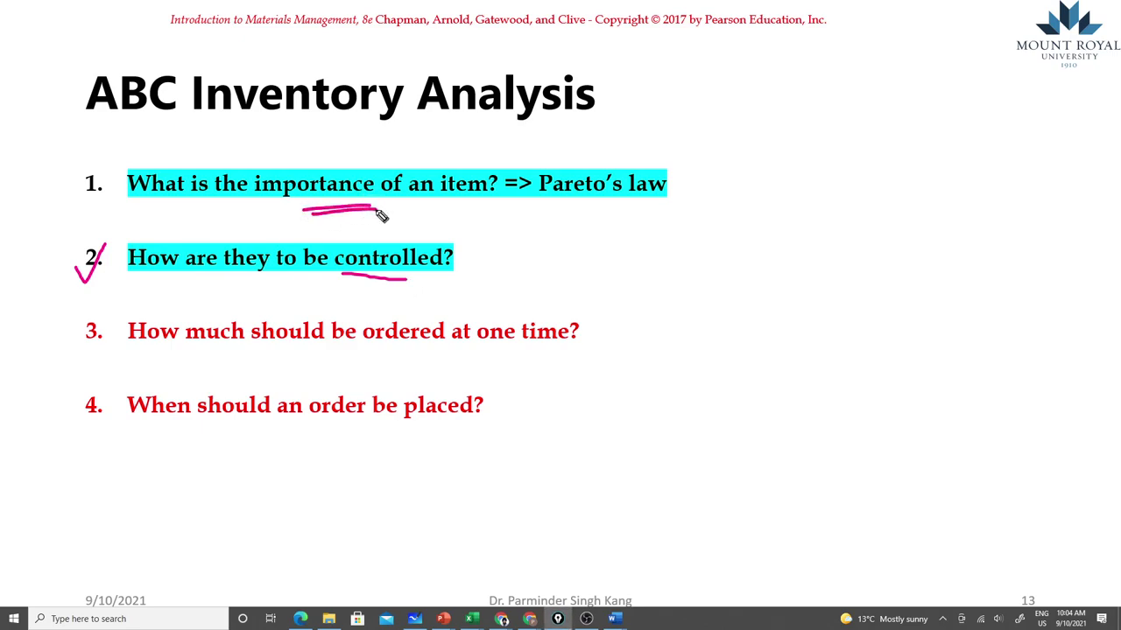
pyautogui.moveTo(468, 261)
pyautogui.mouseDown()
pyautogui.moveTo(538, 245)
pyautogui.moveTo(495, 301)
pyautogui.moveTo(505, 311)
pyautogui.mouseUp()
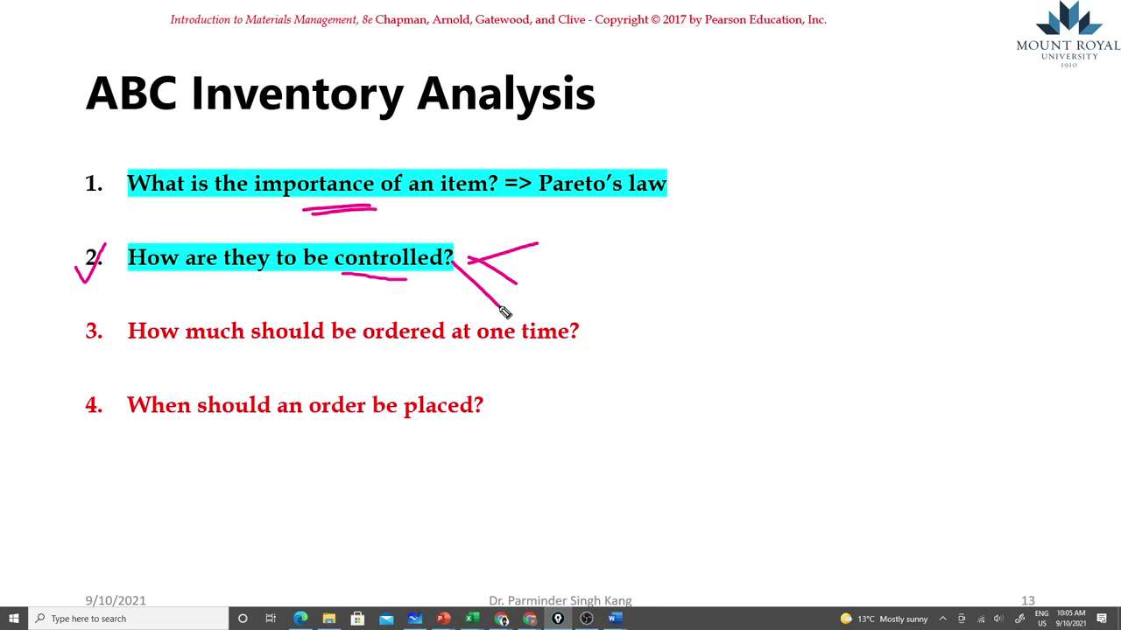
pyautogui.moveTo(105, 308)
pyautogui.mouseDown()
pyautogui.moveTo(62, 368)
pyautogui.moveTo(105, 423)
pyautogui.mouseUp()
pyautogui.moveTo(67, 337)
pyautogui.mouseDown()
pyautogui.moveTo(37, 367)
pyautogui.moveTo(79, 398)
pyautogui.mouseUp()
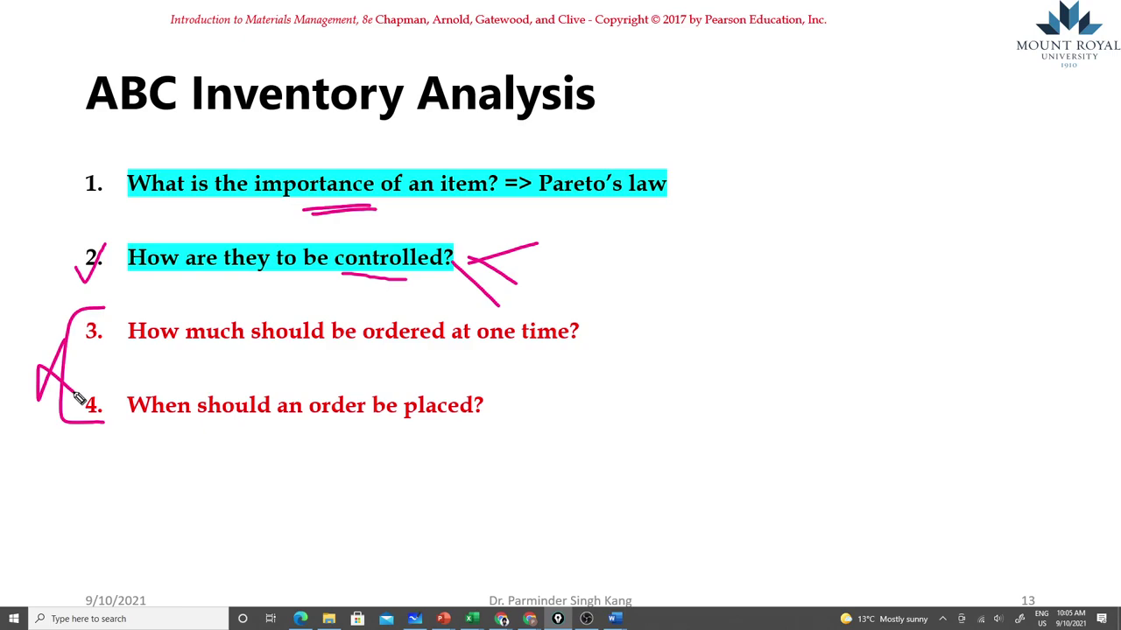
pyautogui.moveTo(68, 186); pyautogui.dragTo(96, 172)
pyautogui.press('e')
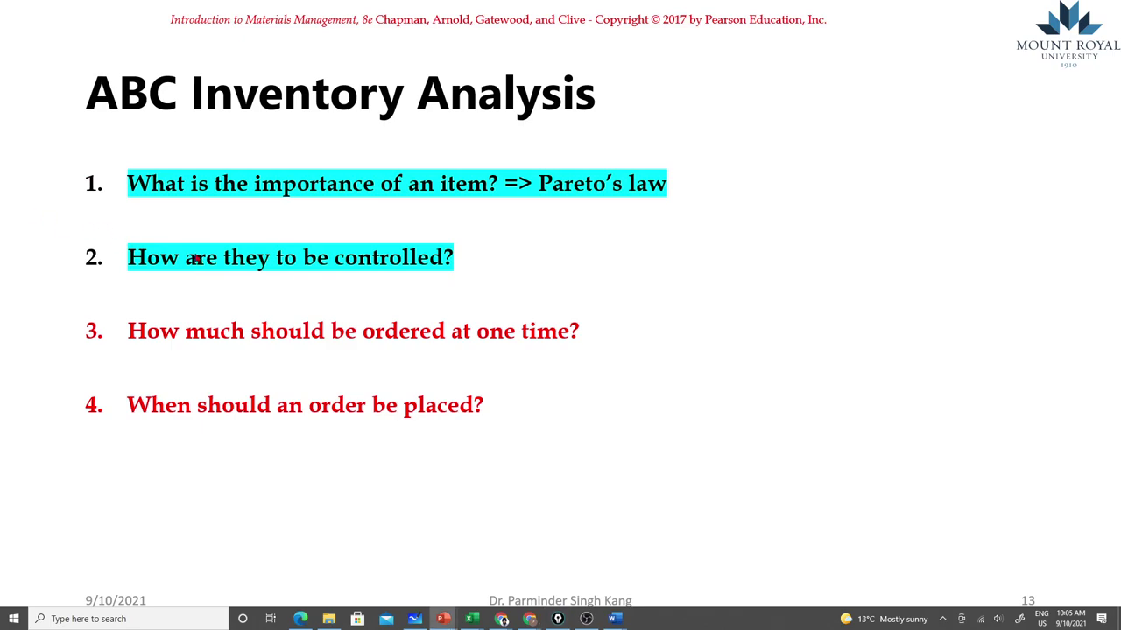
# Switch to the ABC Analysis workbook in Excel and mark the Unit Usage and Unit Cost$ headers with pen ticks and a joining bracket
pyautogui.hotkey('alt', 'Tab')
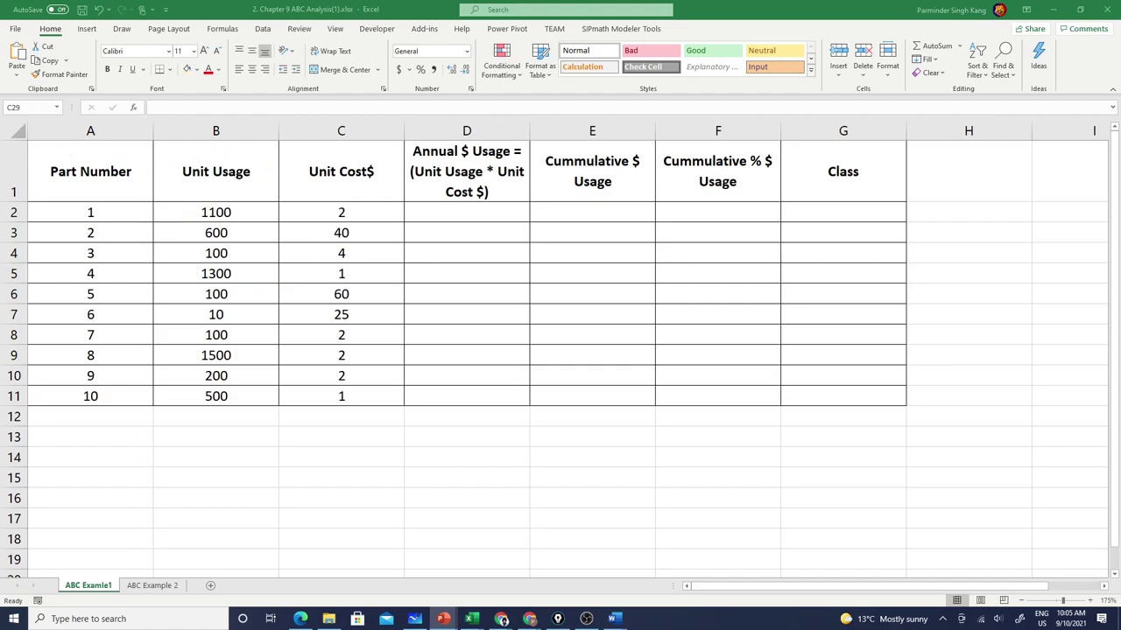
pyautogui.moveTo(167, 168); pyautogui.dragTo(185, 146)
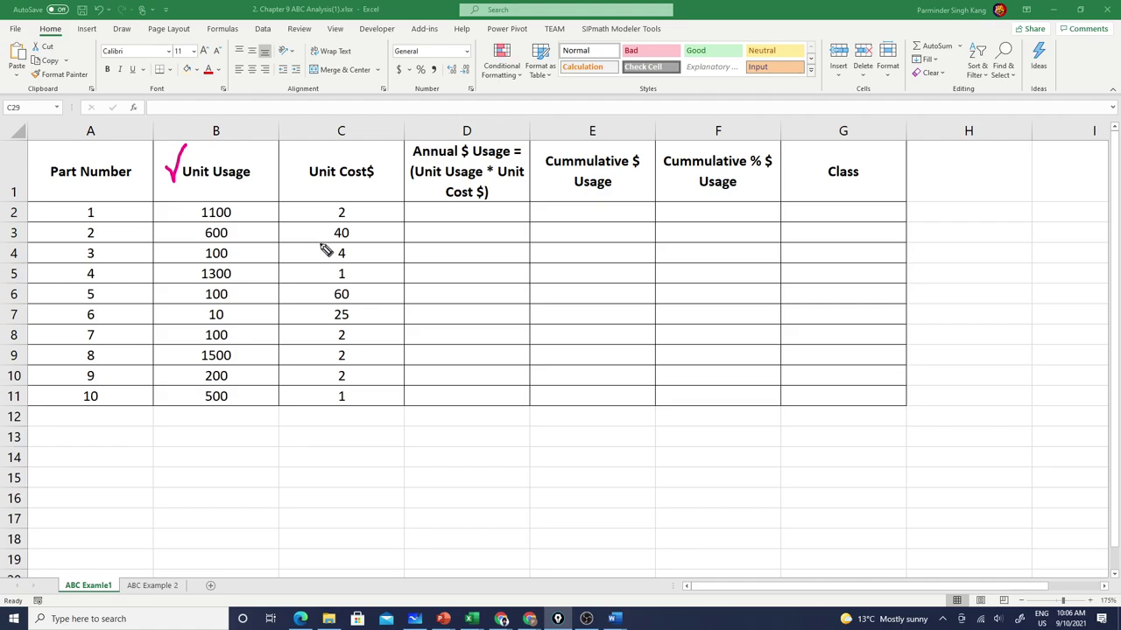
pyautogui.moveTo(294, 174)
pyautogui.mouseDown()
pyautogui.moveTo(303, 184)
pyautogui.moveTo(318, 159)
pyautogui.mouseUp()
pyautogui.moveTo(187, 194); pyautogui.dragTo(355, 191)
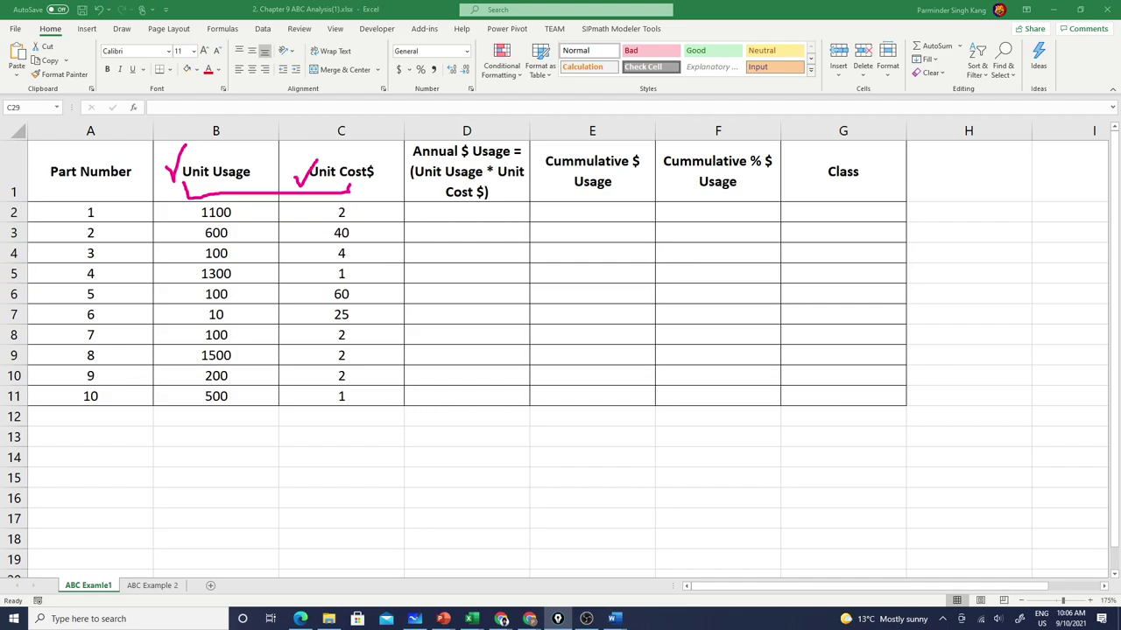
# Calculate the annual dollar usage in D2 with =B2*C2 and fill the formula down to D11
pyautogui.click(445, 214)
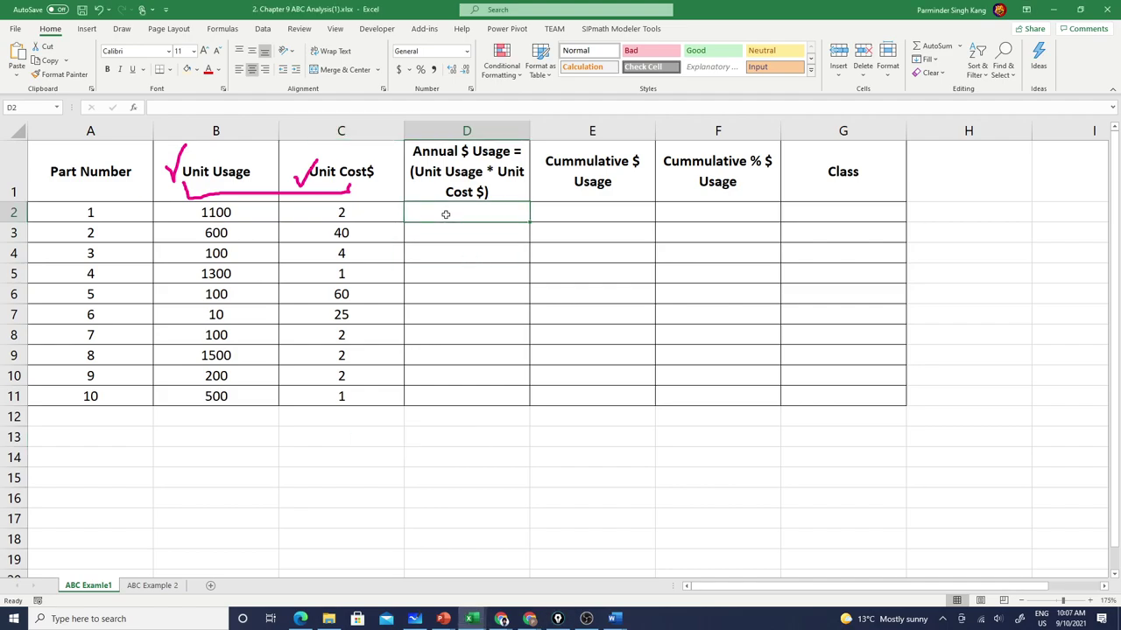
pyautogui.write('=')
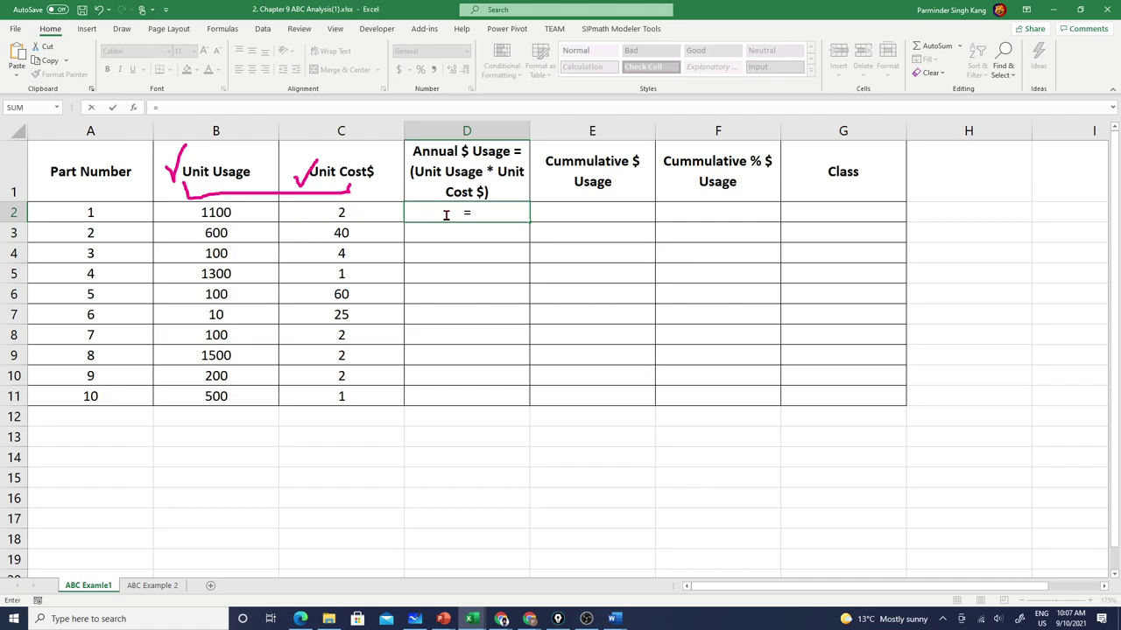
pyautogui.press('Left')
pyautogui.press('Left')
pyautogui.press('Left')
pyautogui.press('Right')
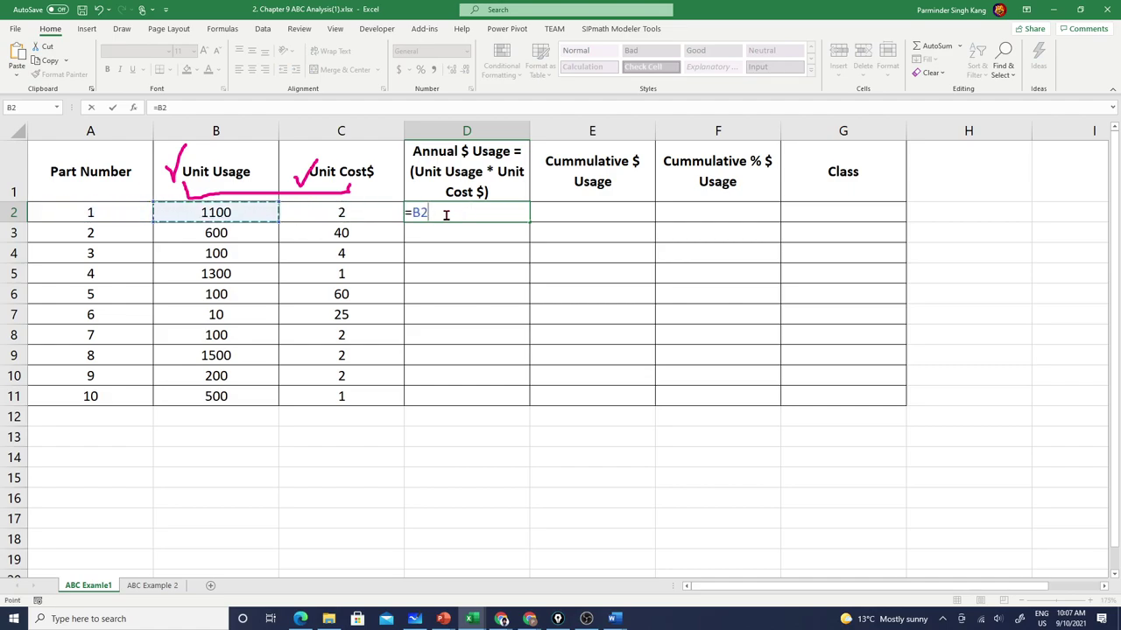
pyautogui.write('*')
pyautogui.press('Left')
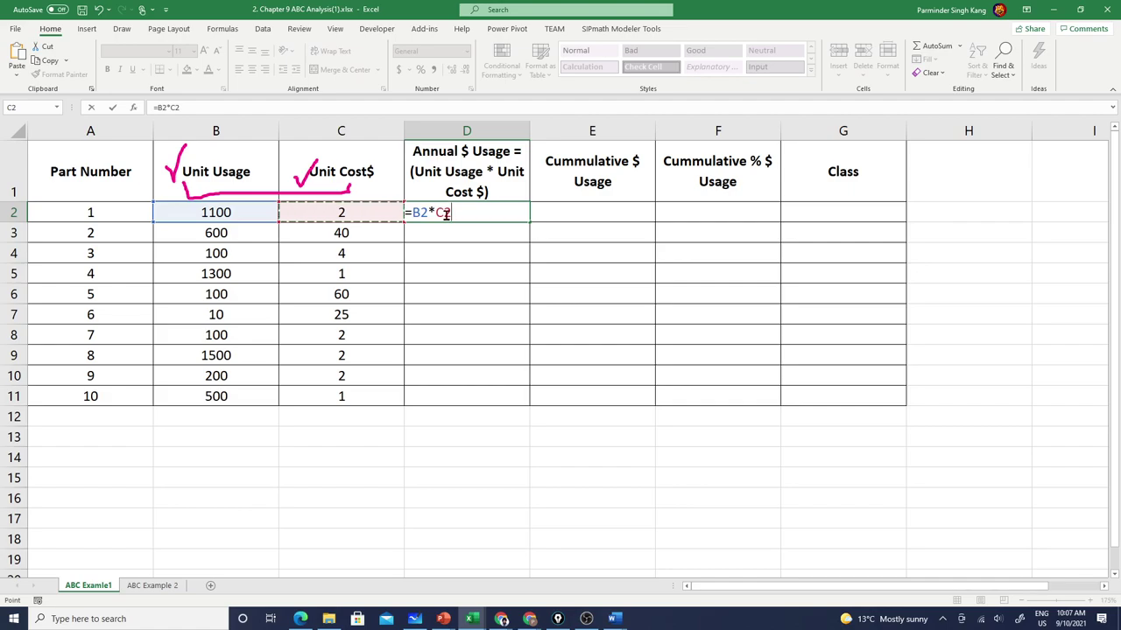
pyautogui.press('Return')
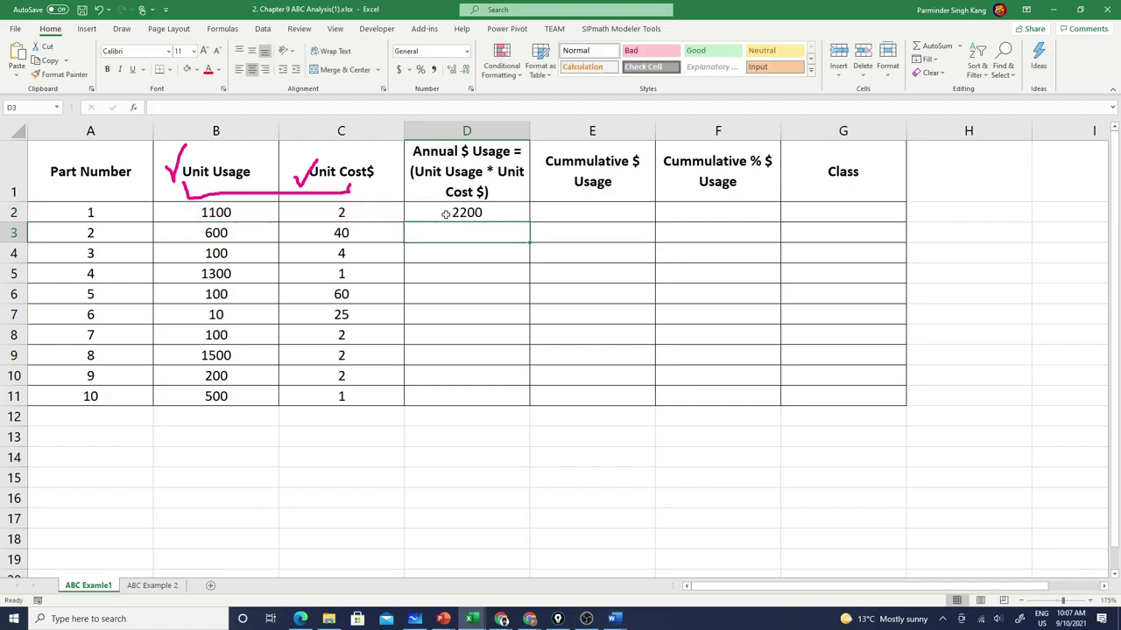
pyautogui.click(464, 212)
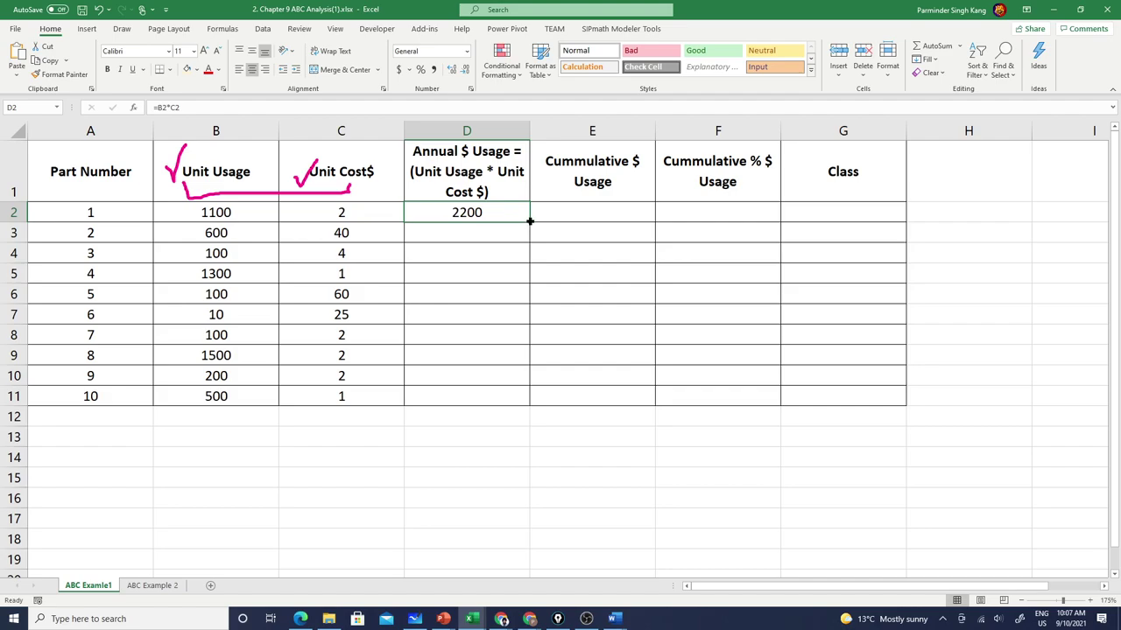
pyautogui.moveTo(528, 222); pyautogui.dragTo(527, 398)
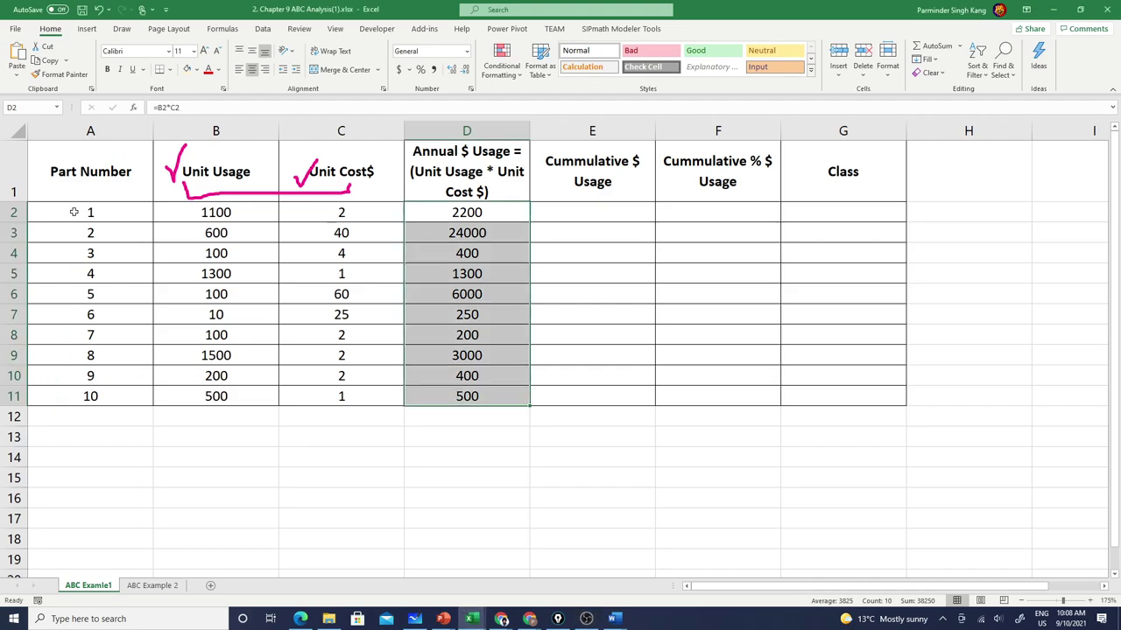
# Sort the part rows A2:D11 by Annual $ Usage from largest to smallest
pyautogui.moveTo(72, 213); pyautogui.dragTo(469, 394)
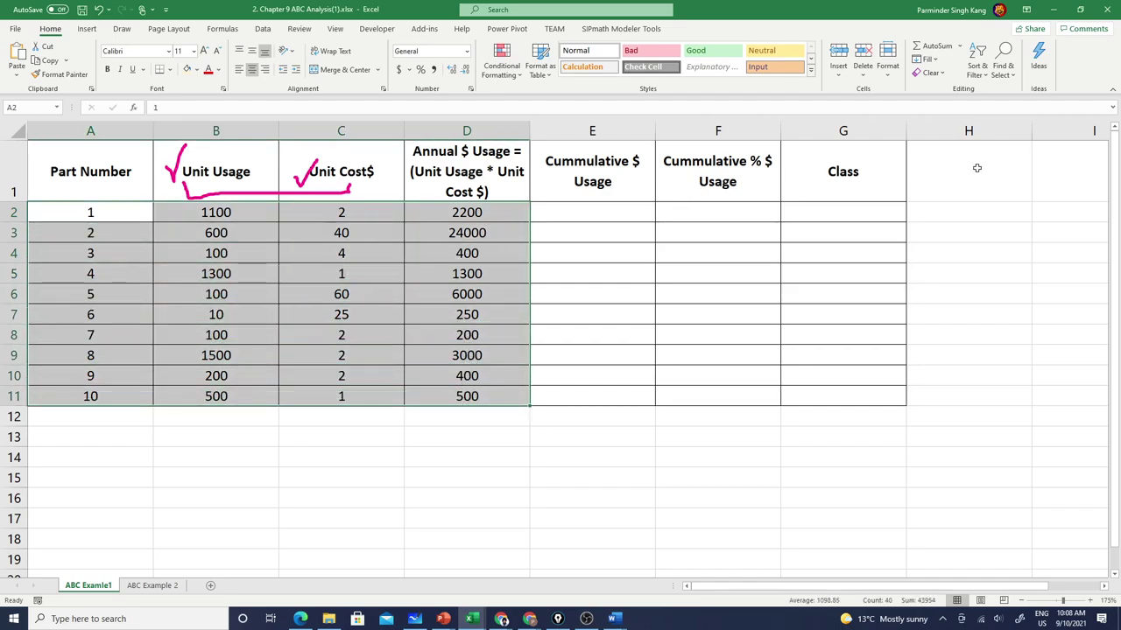
pyautogui.click(977, 68)
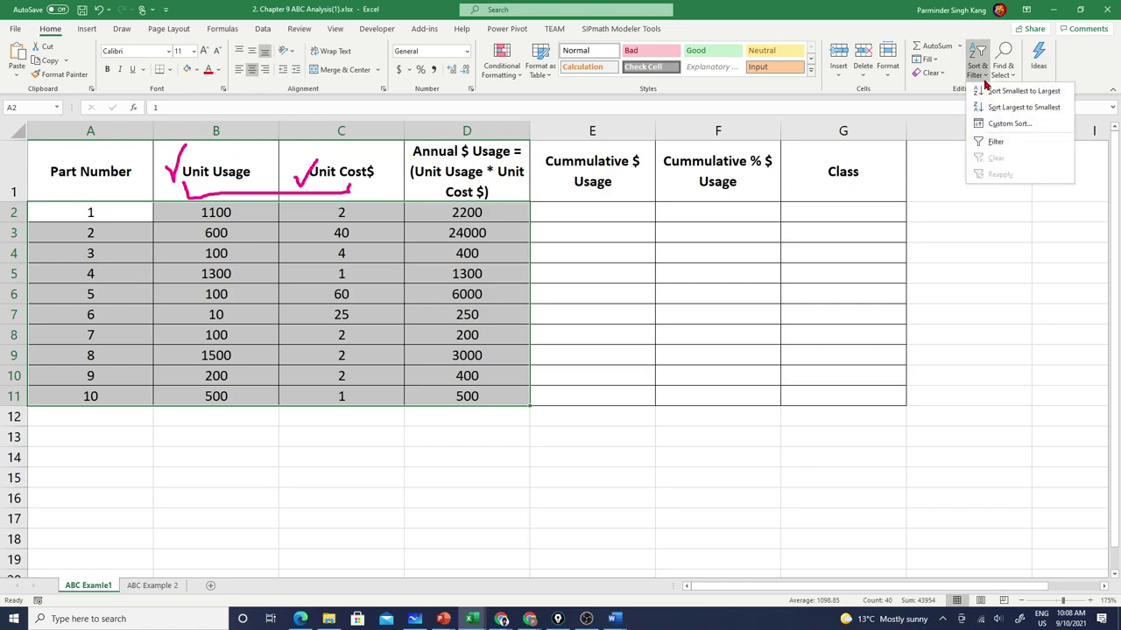
pyautogui.click(1007, 123)
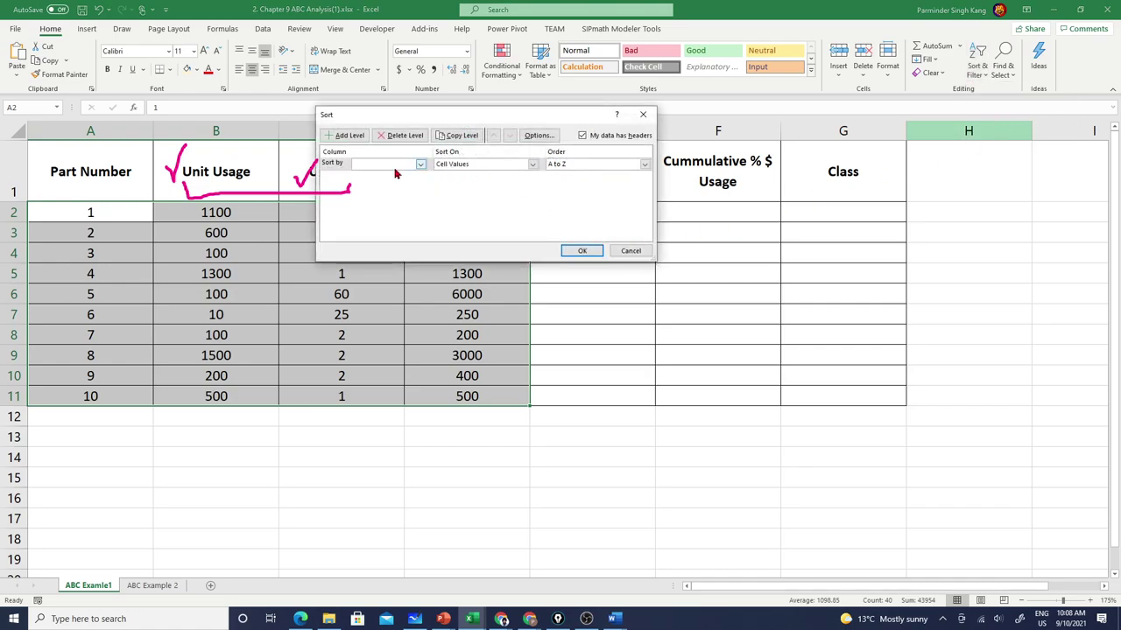
pyautogui.click(400, 165)
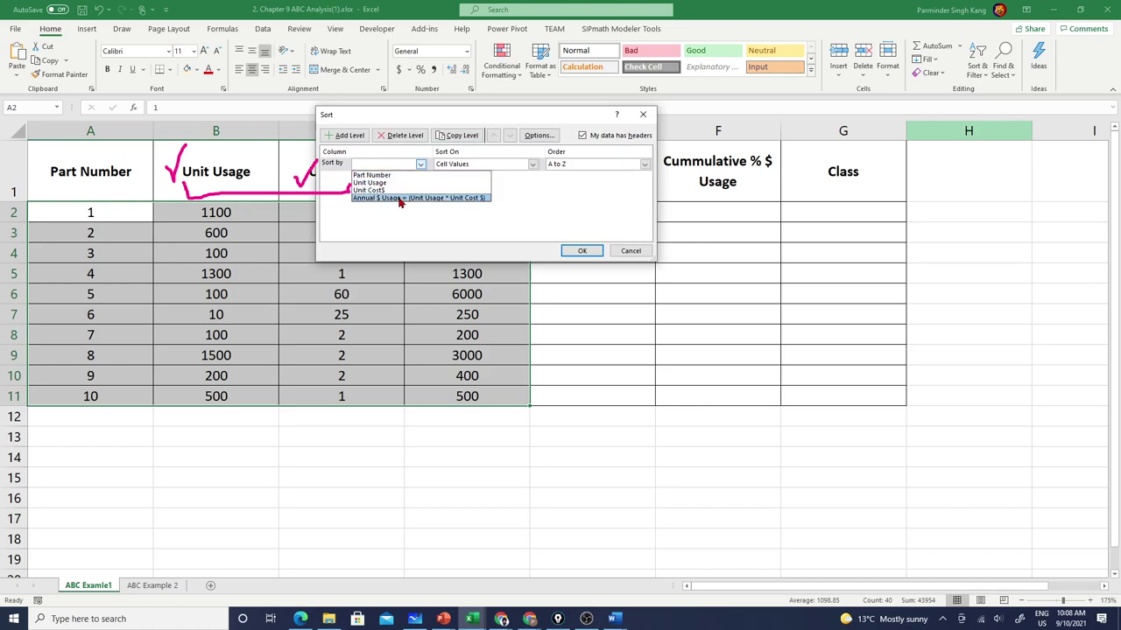
pyautogui.click(400, 200)
pyautogui.click(644, 164)
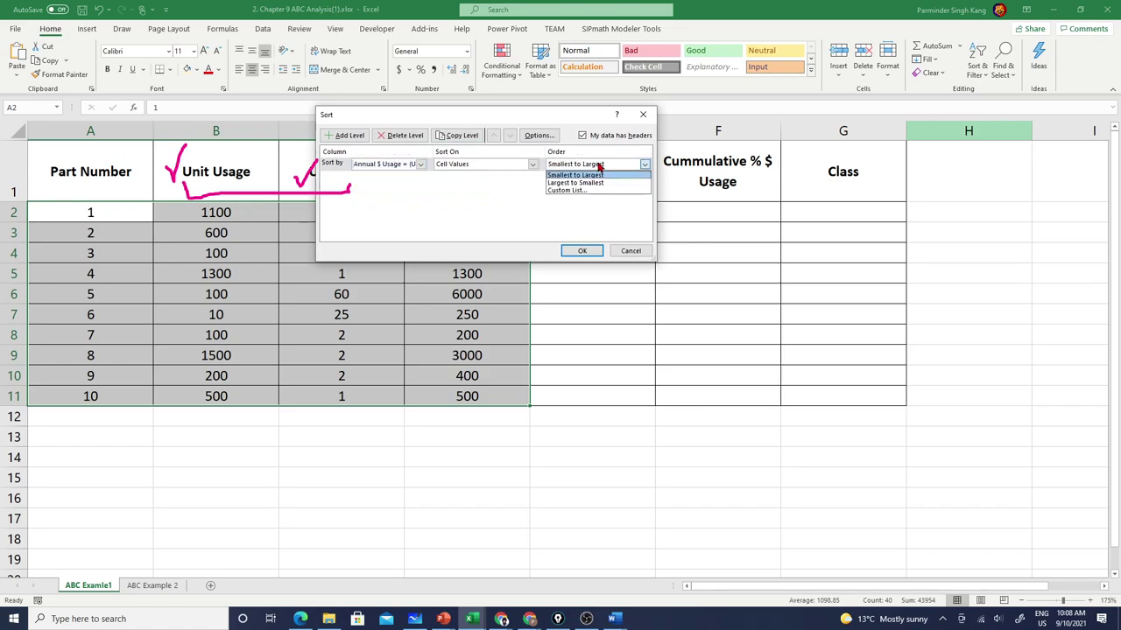
pyautogui.click(592, 185)
pyautogui.click(581, 251)
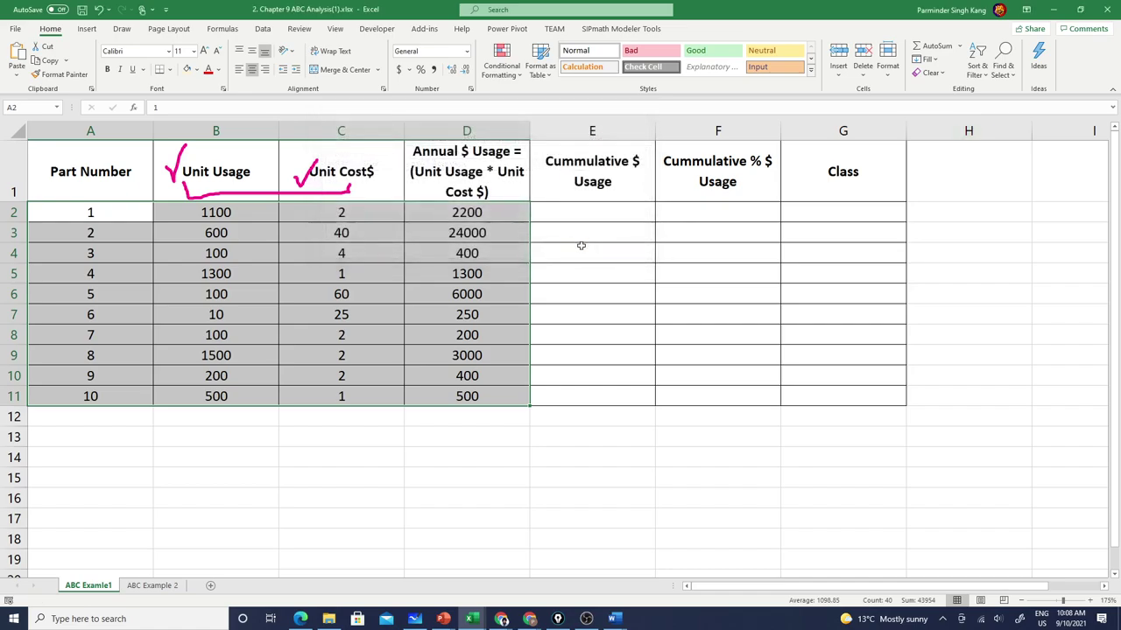
pyautogui.click(348, 448)
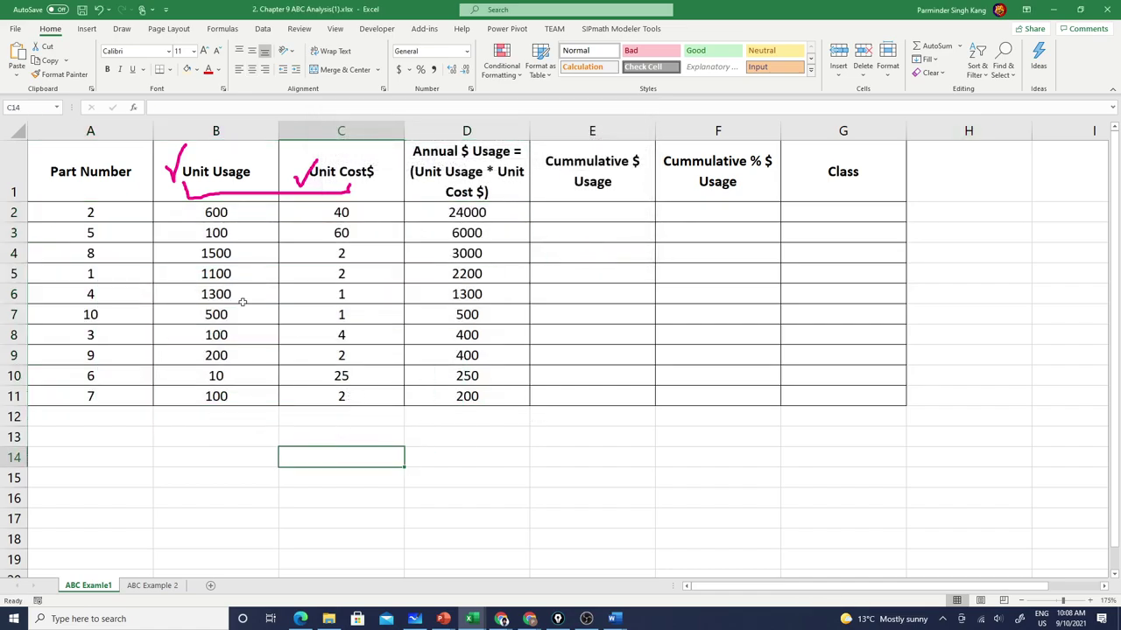
# Total the annual dollar usage in cell D13 with =SUM(D2:D11)
pyautogui.moveTo(107, 220); pyautogui.dragTo(450, 211)
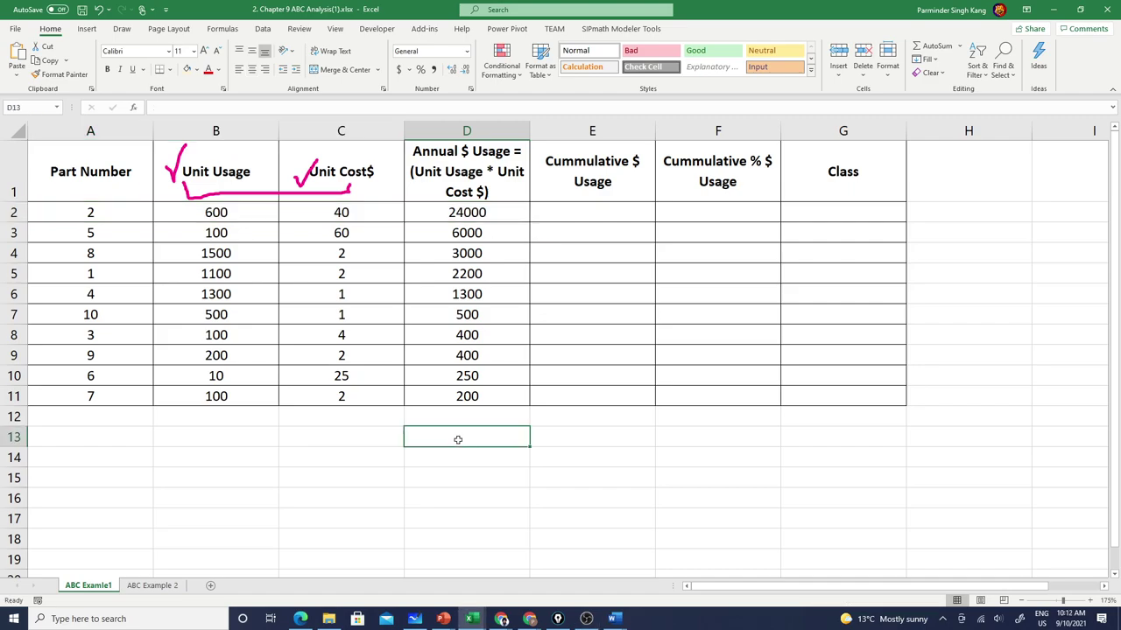
pyautogui.write('=sum(')
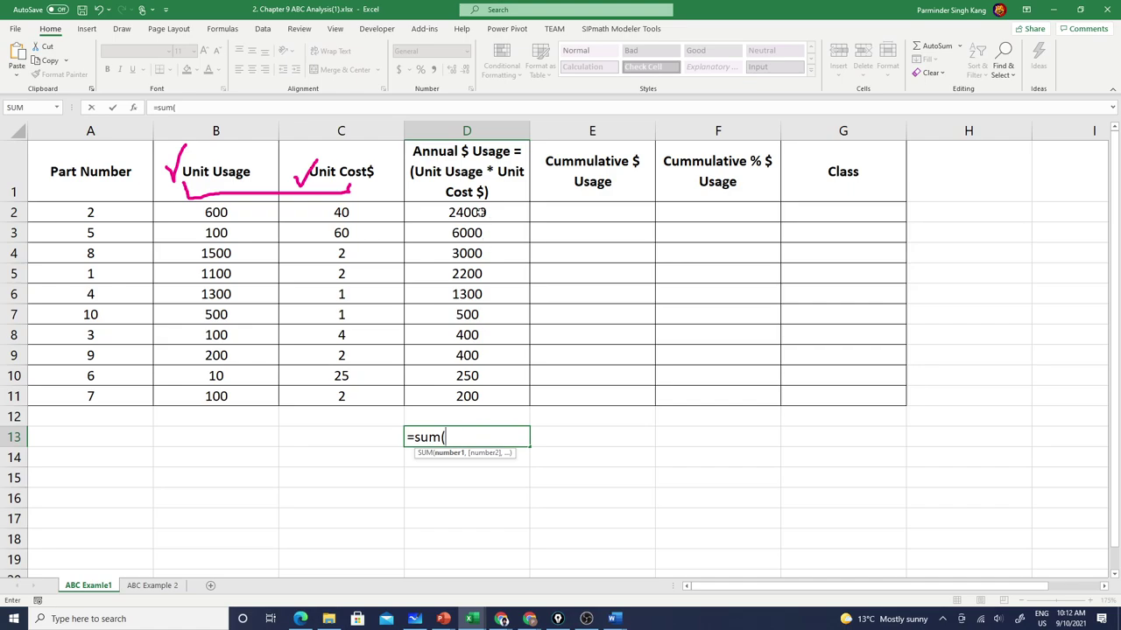
pyautogui.moveTo(481, 219); pyautogui.dragTo(502, 398)
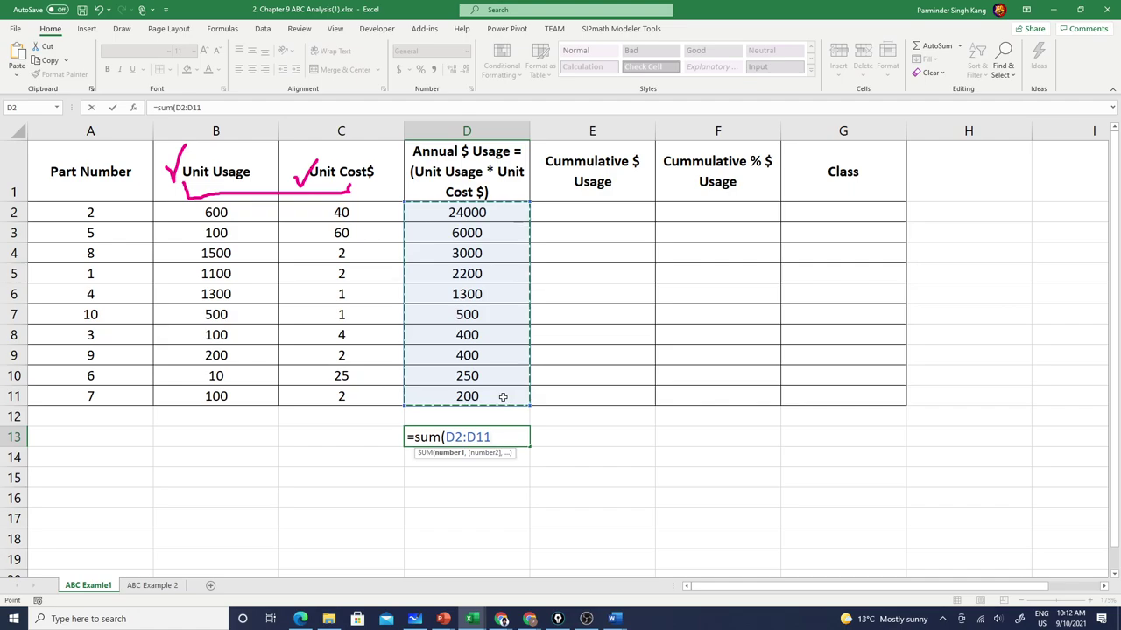
pyautogui.write(')')
pyautogui.press('Return')
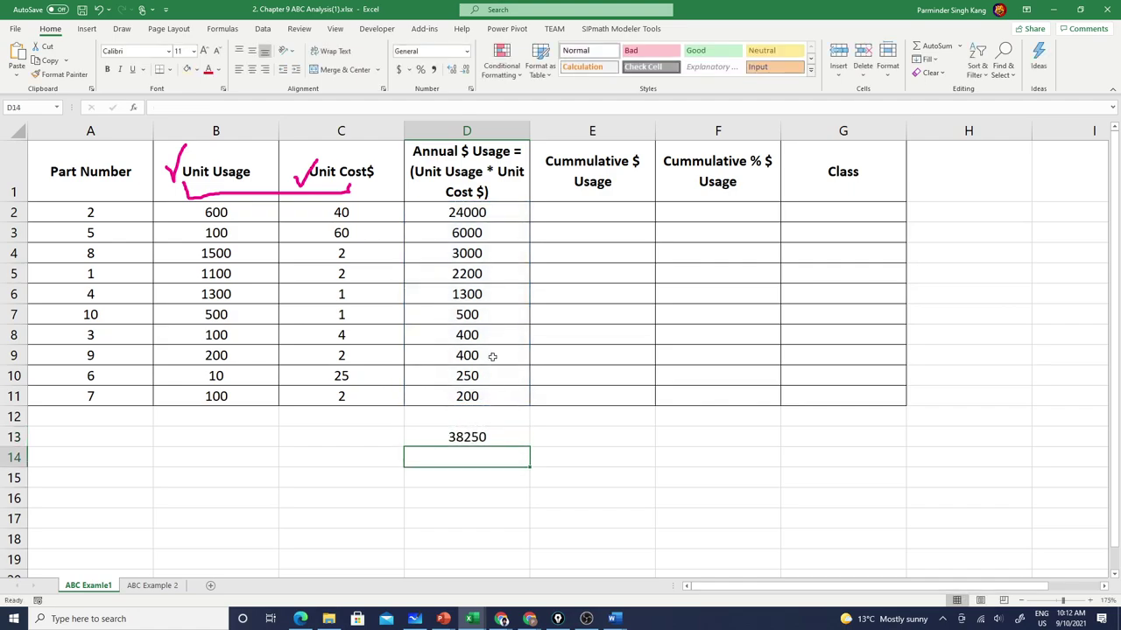
# Start the Cummulative $ Usage column by entering =D2 in cell E2
pyautogui.click(586, 212)
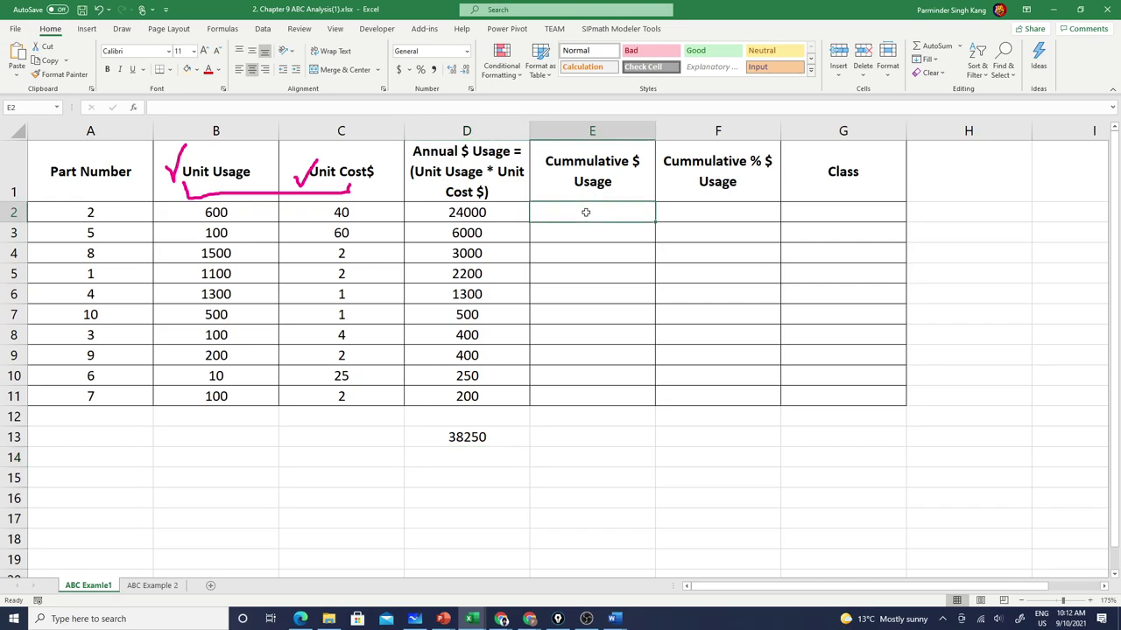
pyautogui.write('=D2')
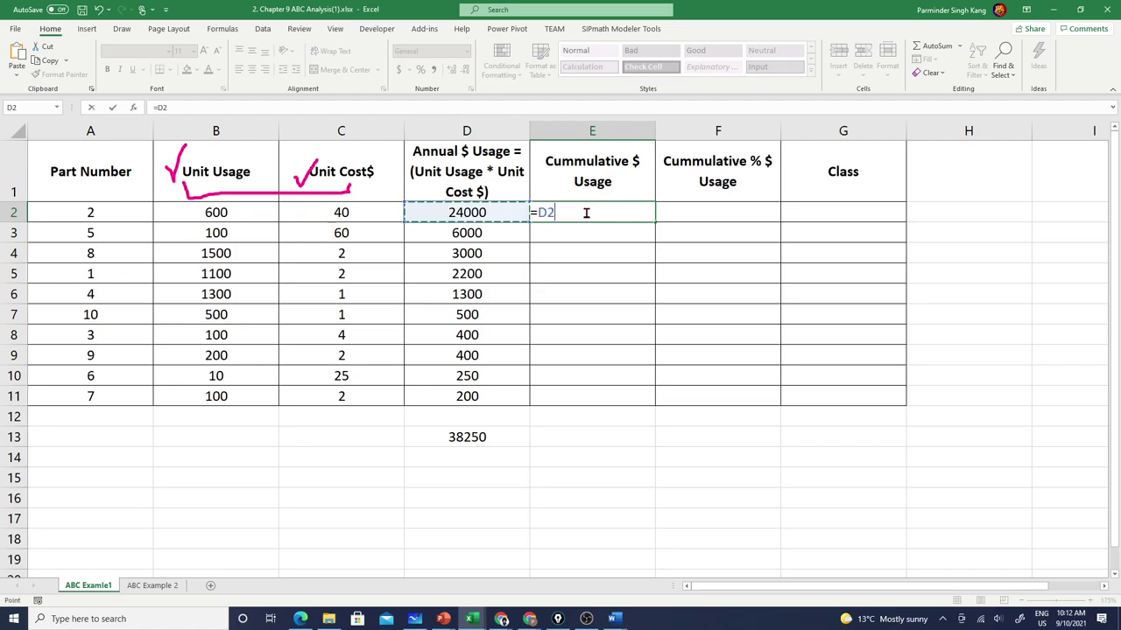
pyautogui.press('Return')
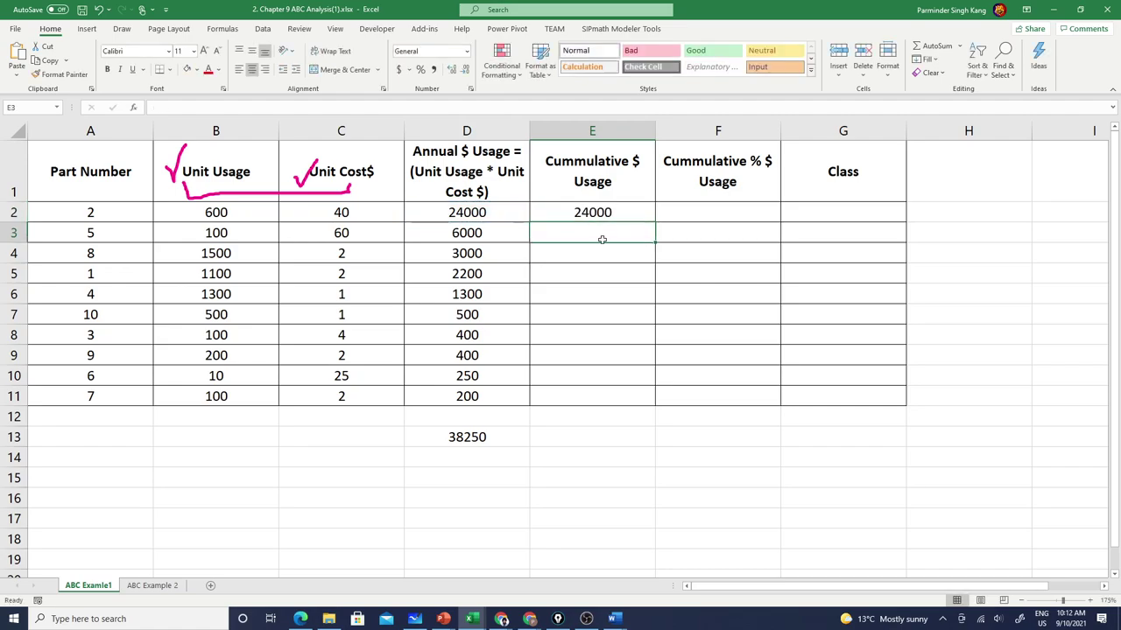
# Enter the running total =E2+D3 in cell E3 and fill it down to E11
pyautogui.write('=')
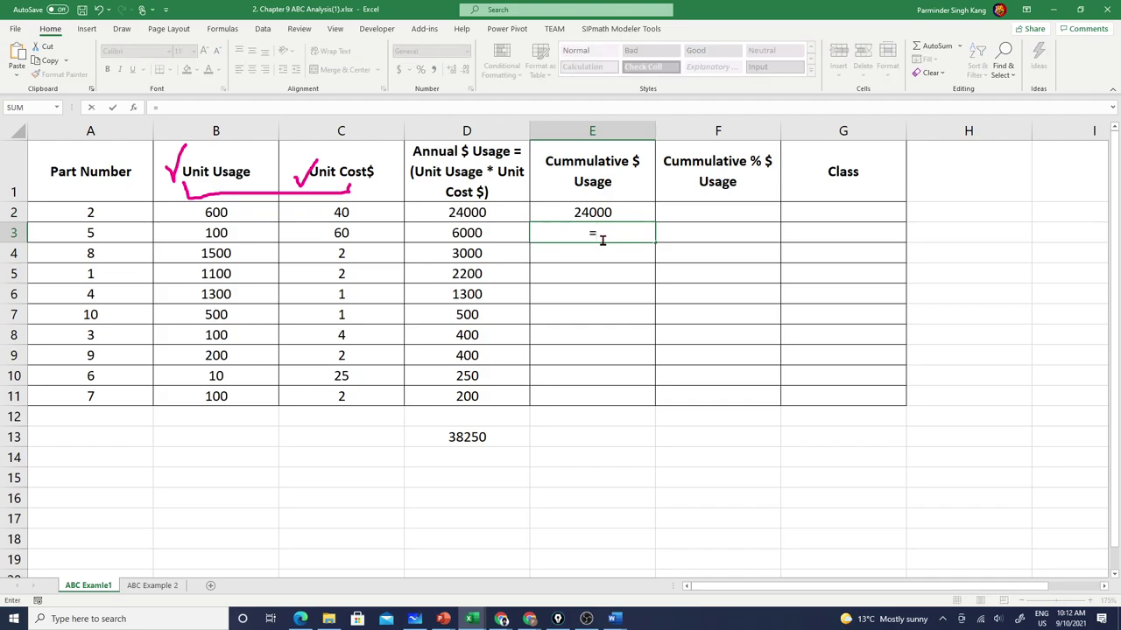
pyautogui.press('Up')
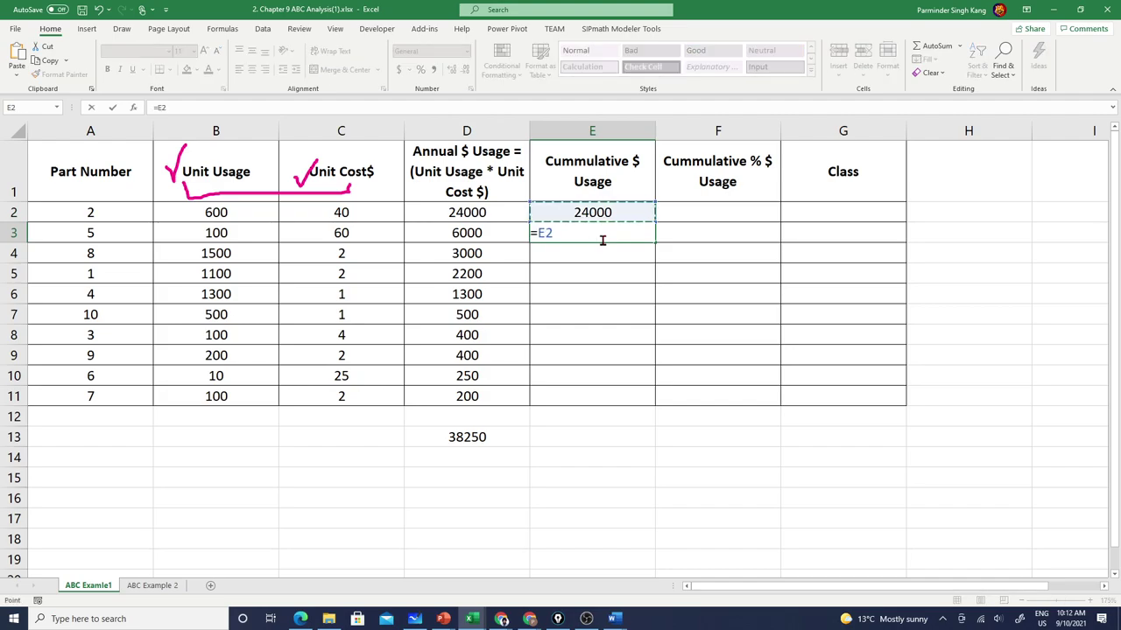
pyautogui.write('+')
pyautogui.press('Left')
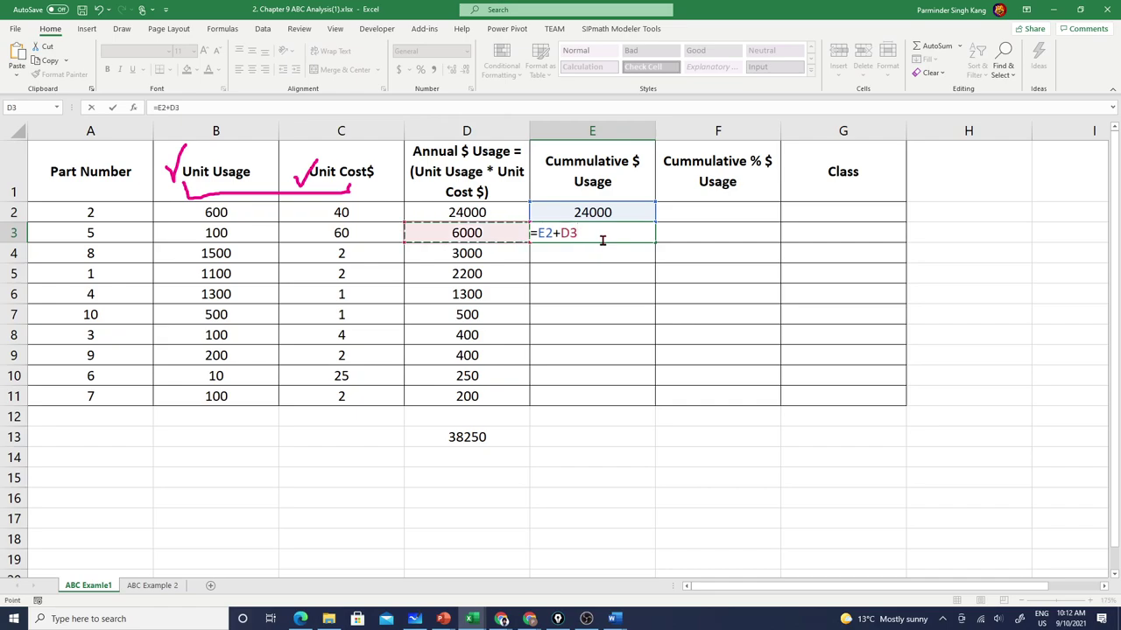
pyautogui.press('Return')
pyautogui.click(602, 236)
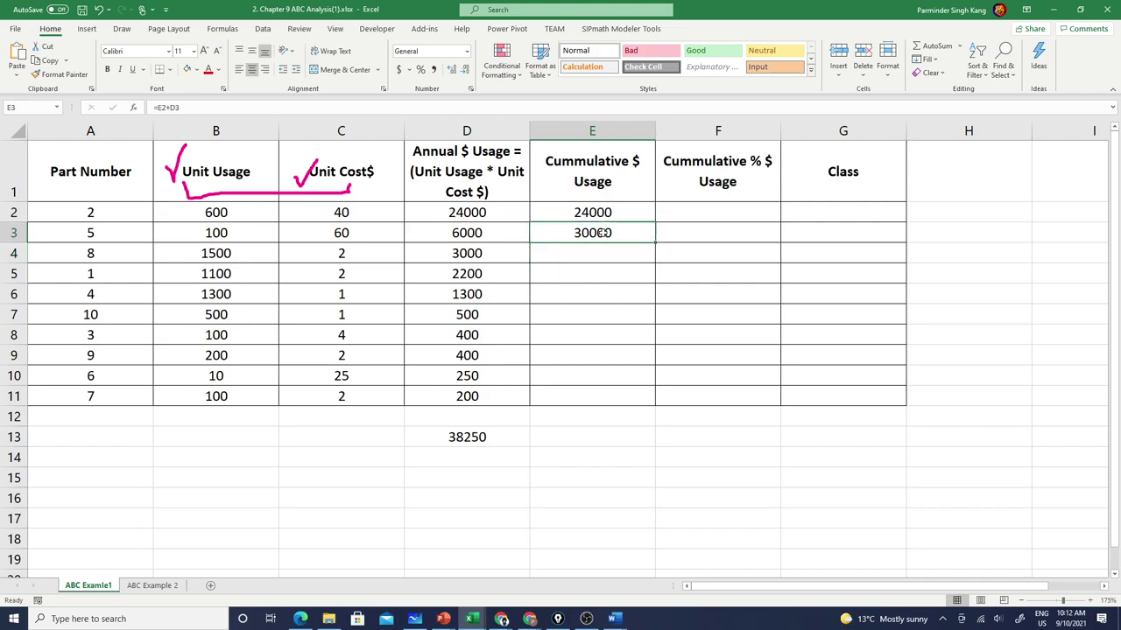
pyautogui.moveTo(653, 252); pyautogui.dragTo(650, 407)
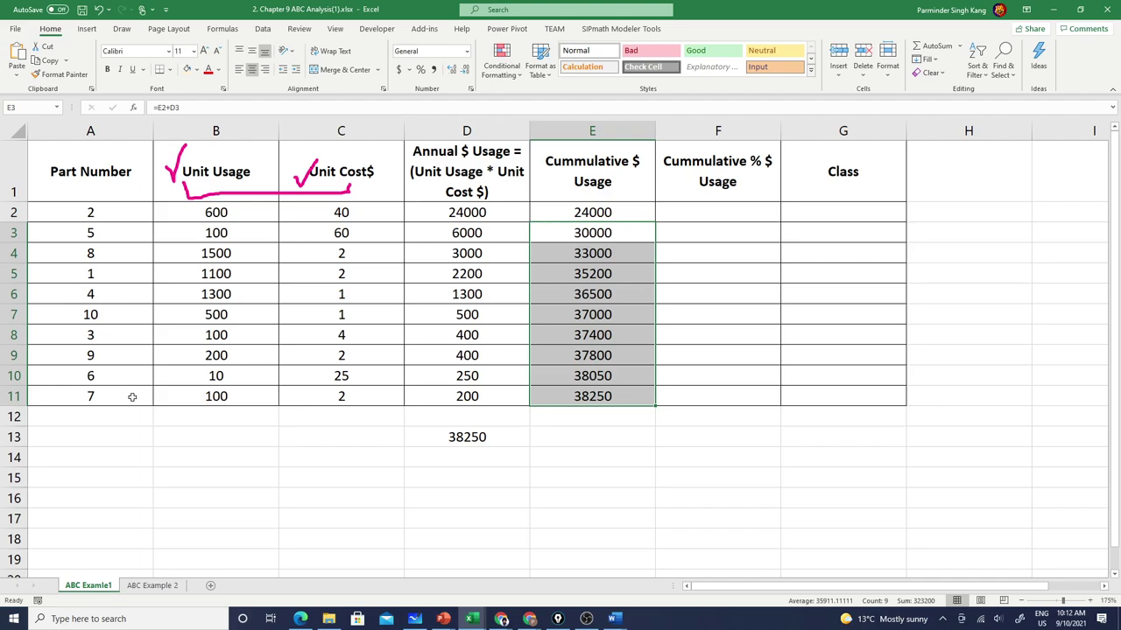
# Begin the Cummulative % $ Usage formula in cell F2 as =E2/D13, dividing the cumulative usage by the total
pyautogui.click(692, 211)
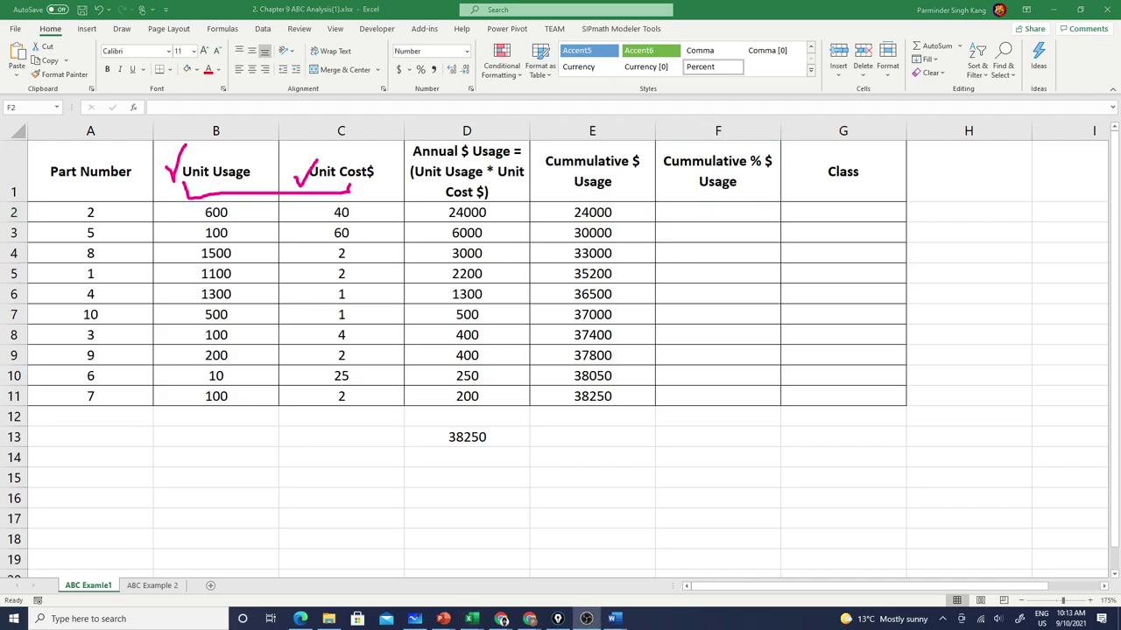
pyautogui.click(709, 211)
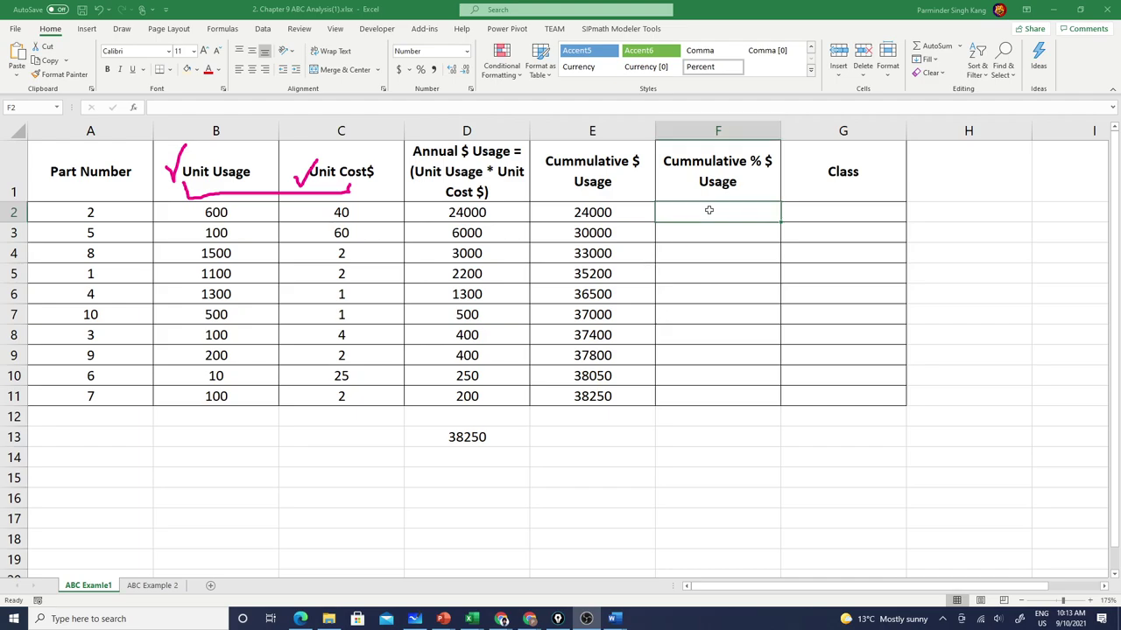
pyautogui.press('Left')
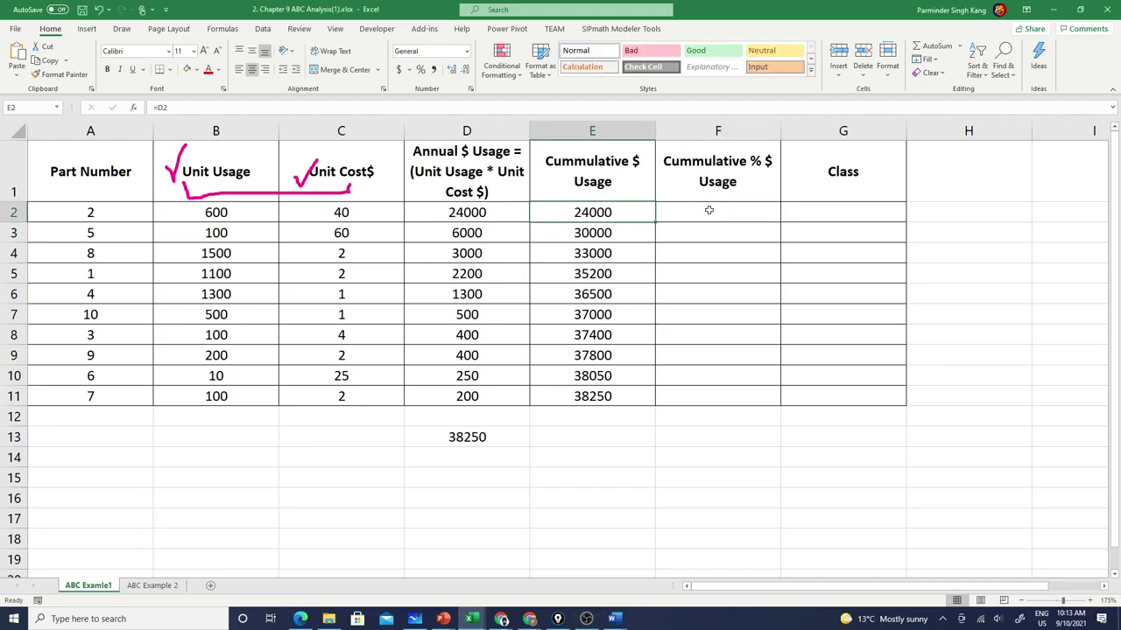
pyautogui.click(709, 211)
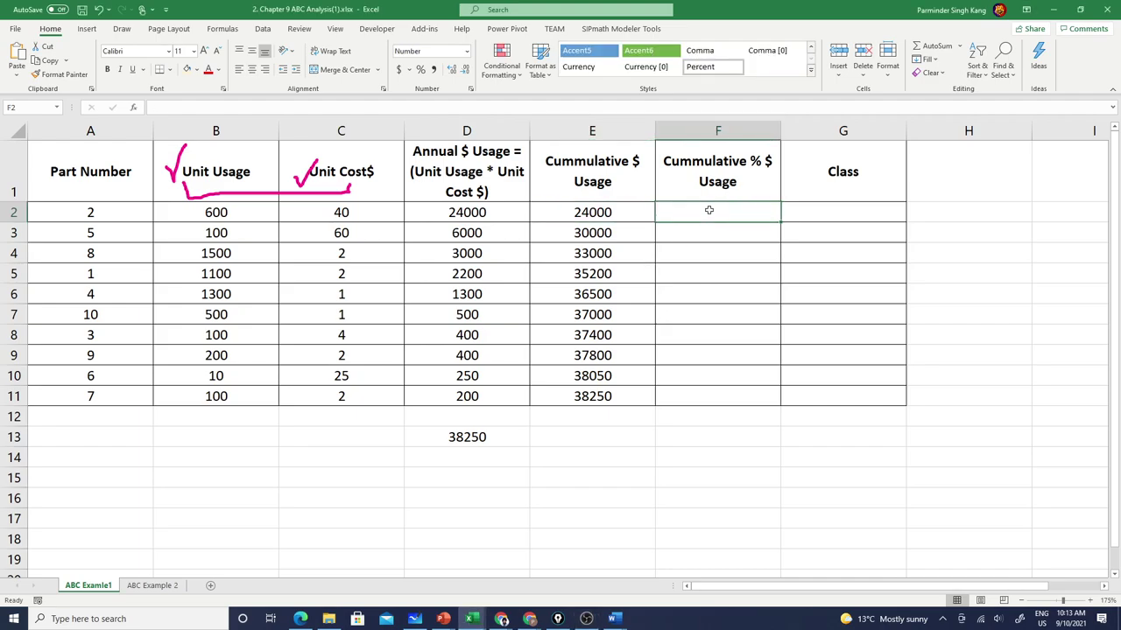
pyautogui.write('=')
pyautogui.press('Left')
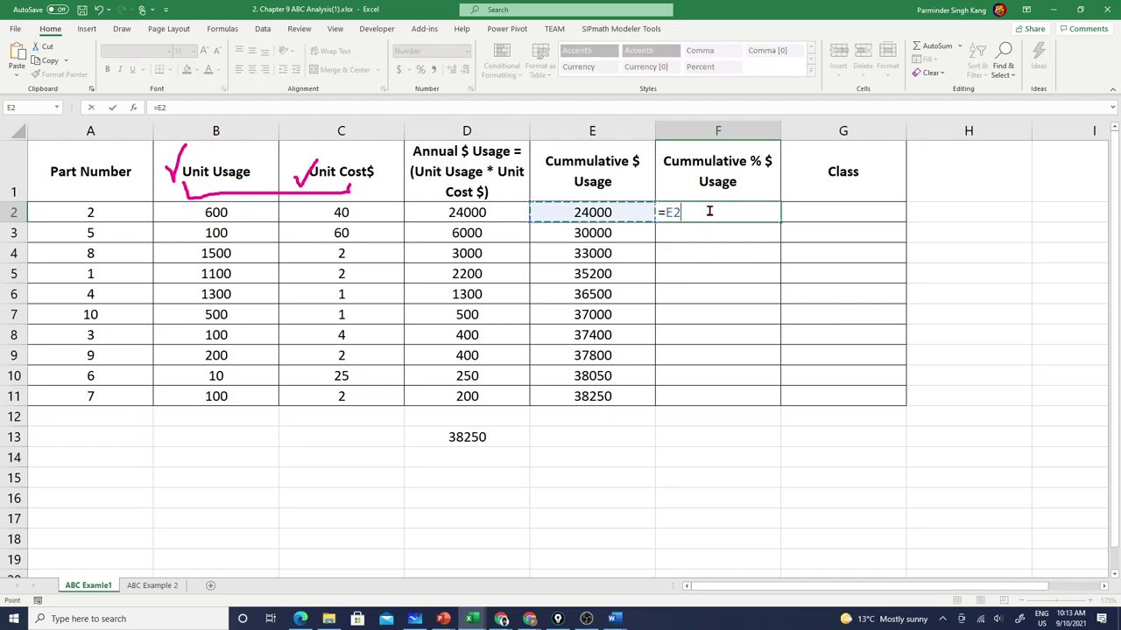
pyautogui.write('/')
pyautogui.click(487, 437)
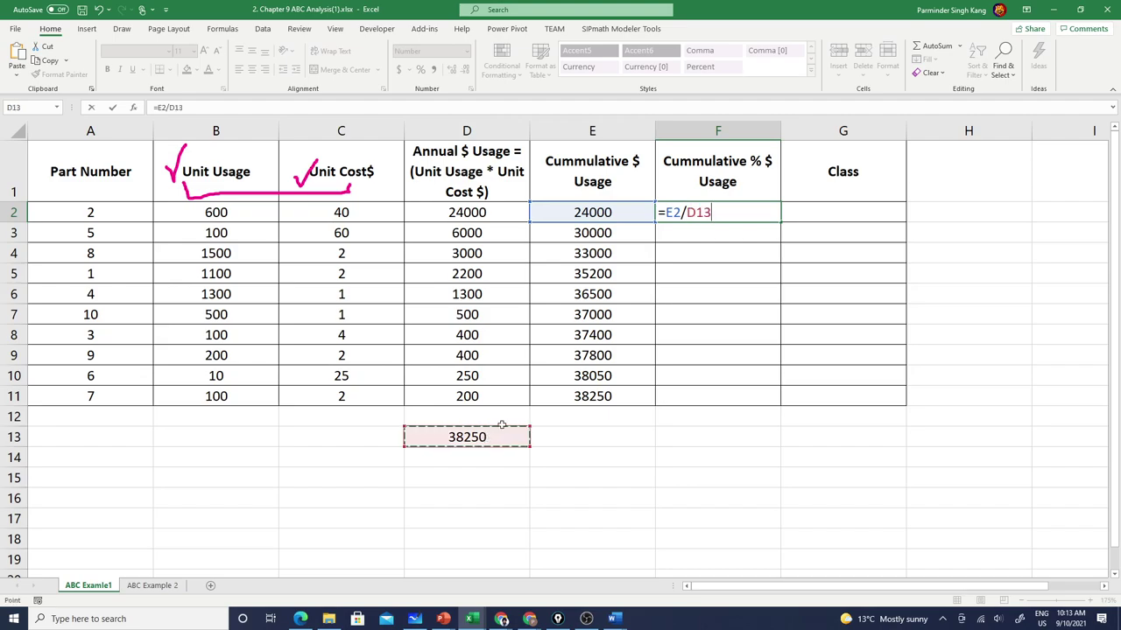
# Make the total's reference in the F2 formula absolute so it reads =E2/$D$13, and enter it
pyautogui.click(686, 213)
pyautogui.write('$')
pyautogui.press('Right')
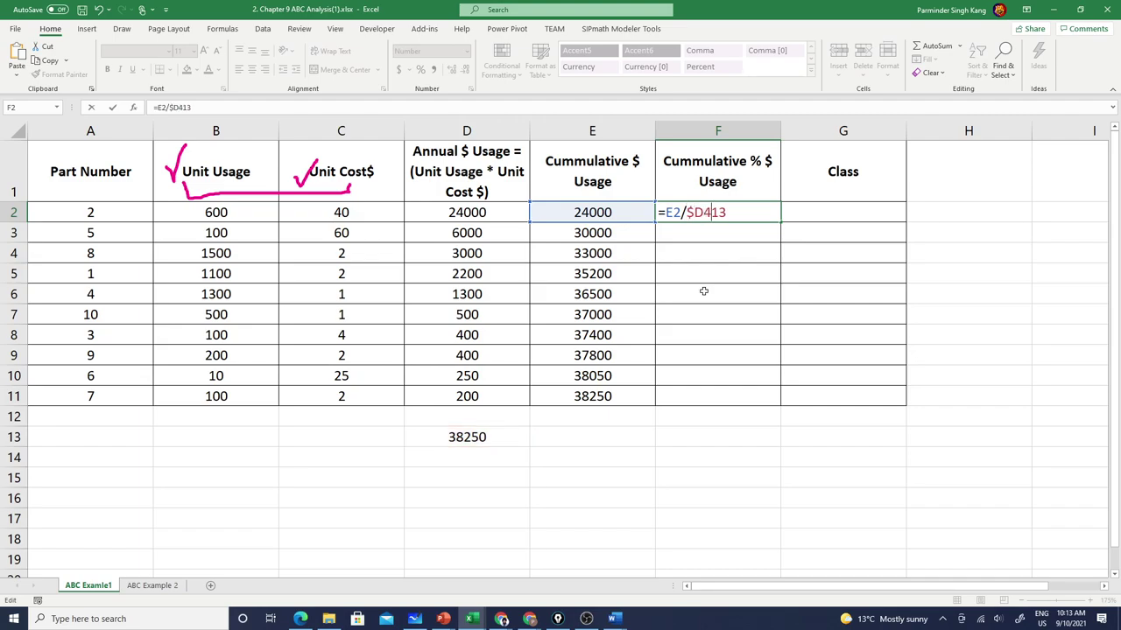
pyautogui.write('4')
pyautogui.press('BackSpace')
pyautogui.write('$')
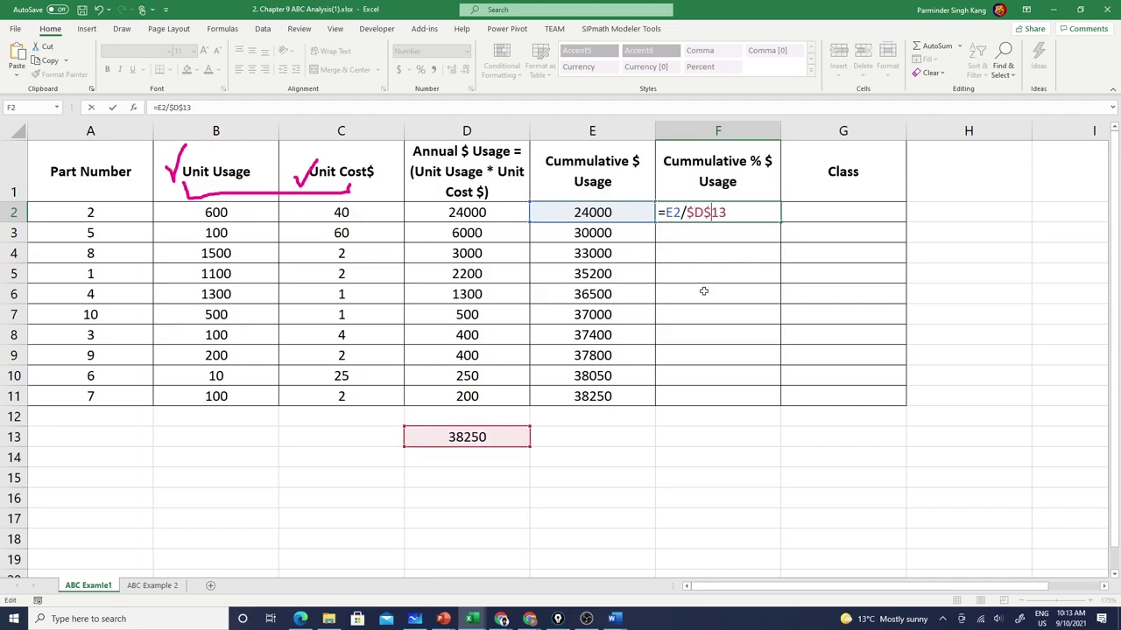
pyautogui.press('Return')
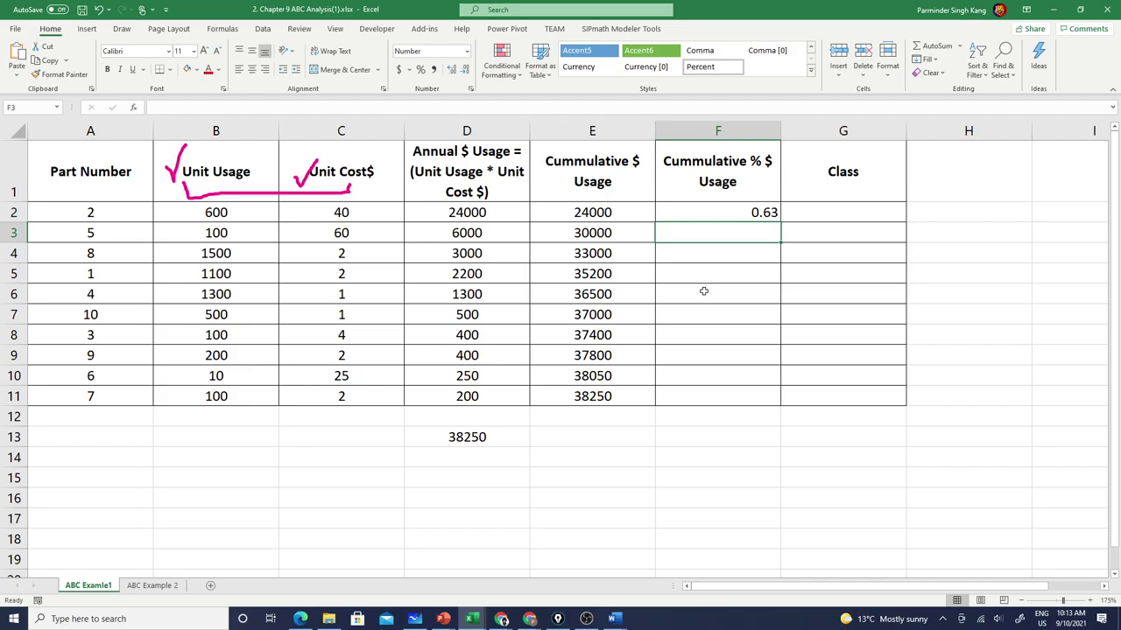
# Format cell F2 as a percentage with two decimal places and center it
pyautogui.click(718, 212)
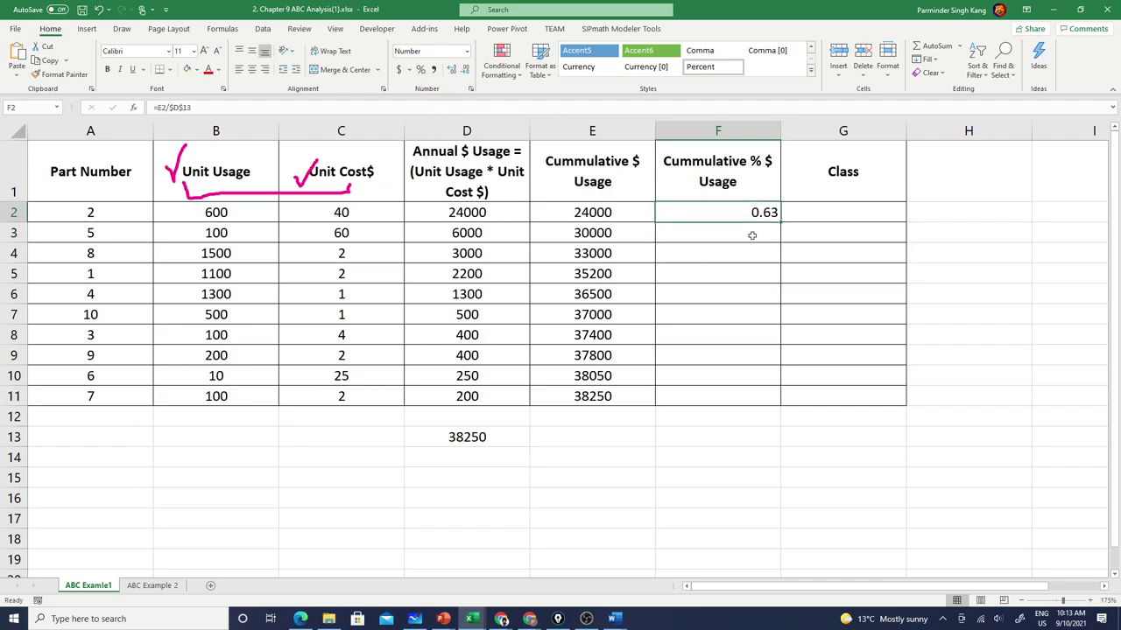
pyautogui.click(420, 69)
pyautogui.click(451, 70)
pyautogui.click(451, 70)
pyautogui.click(252, 70)
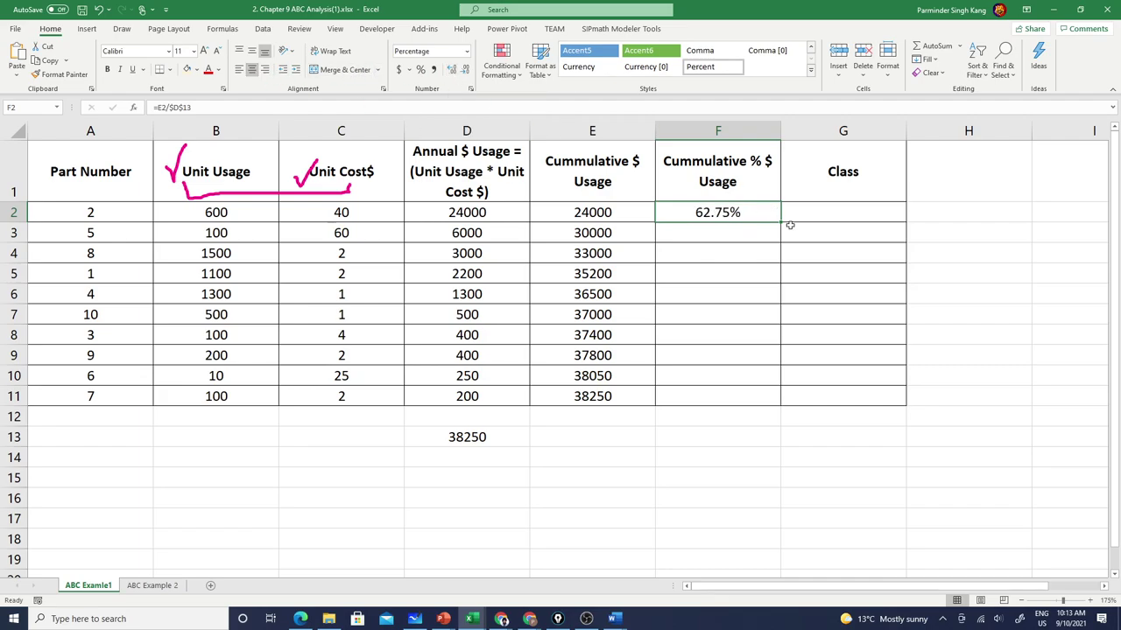
# Fill the cumulative percentage formula from F2 down to F11
pyautogui.moveTo(785, 225); pyautogui.dragTo(784, 399)
pyautogui.click(734, 213)
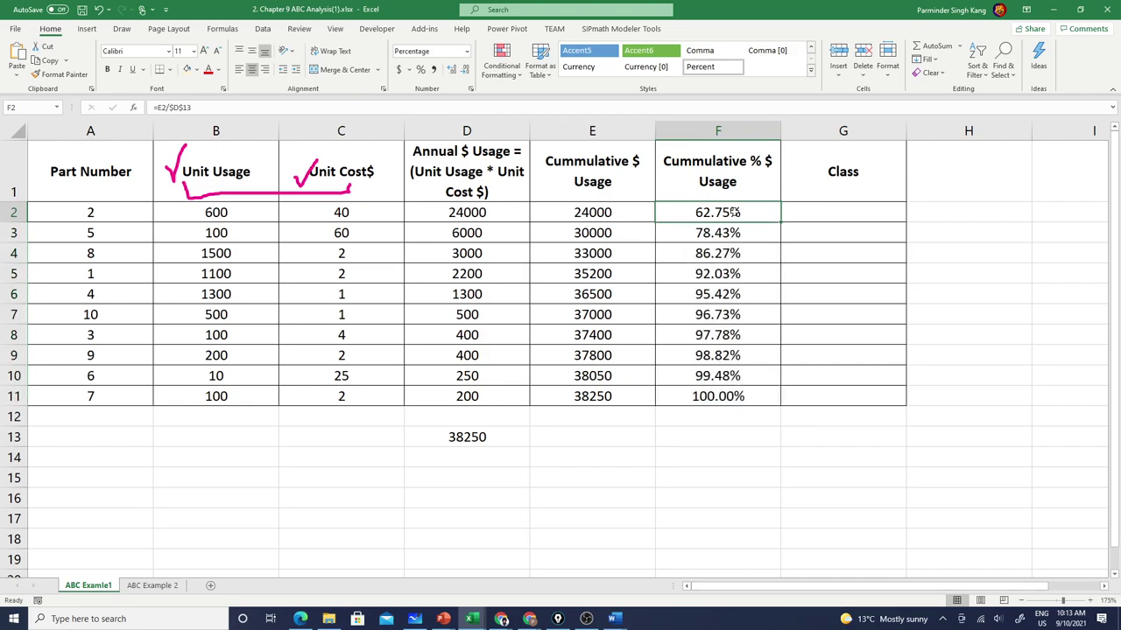
pyautogui.moveTo(734, 213); pyautogui.dragTo(745, 388)
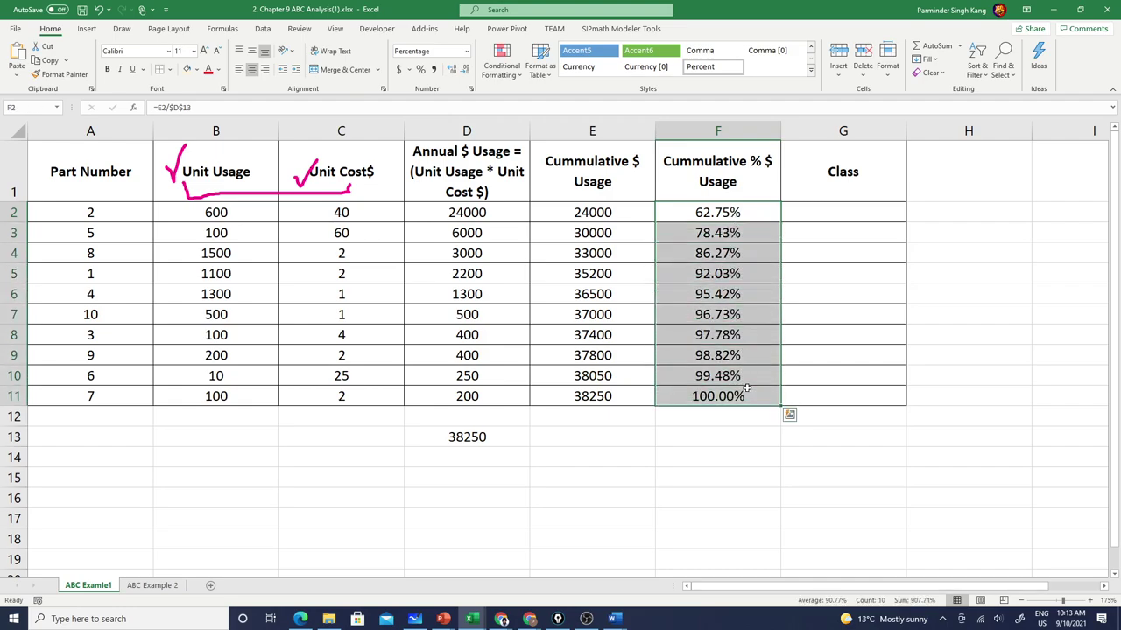
# Shade the last Cummulative % $ Usage cell, F11, light gold
pyautogui.click(741, 394)
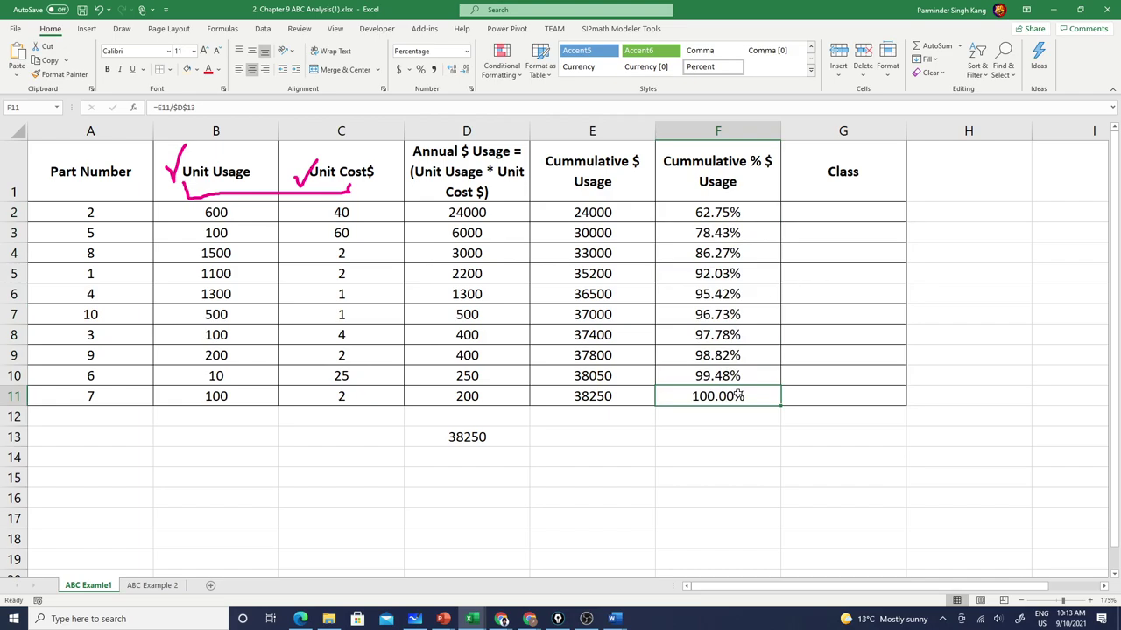
pyautogui.click(186, 69)
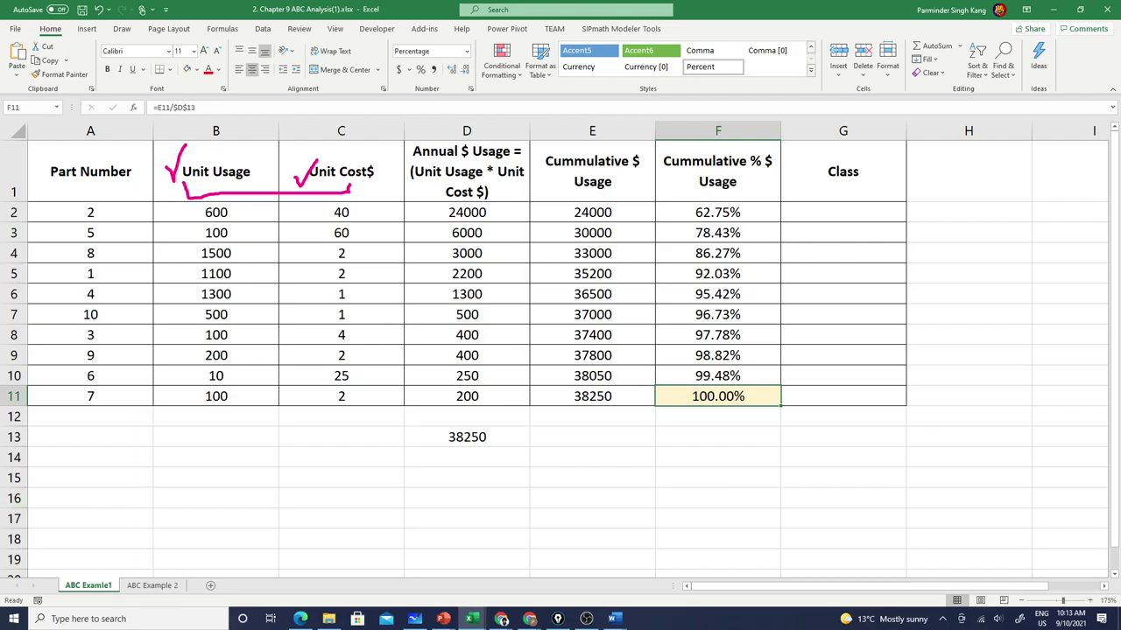
# Switch to the ABC Inventory Analysis slide to review each class's share of items and value, and return to the worksheet
pyautogui.hotkey('alt', 'Tab')
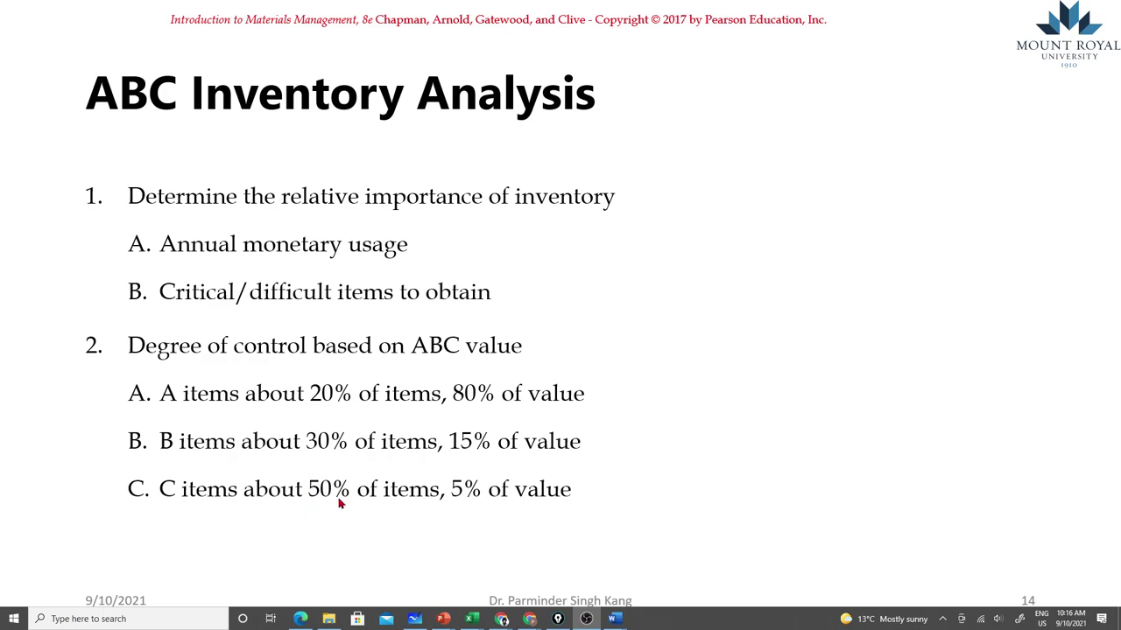
pyautogui.hotkey('alt', 'Tab')
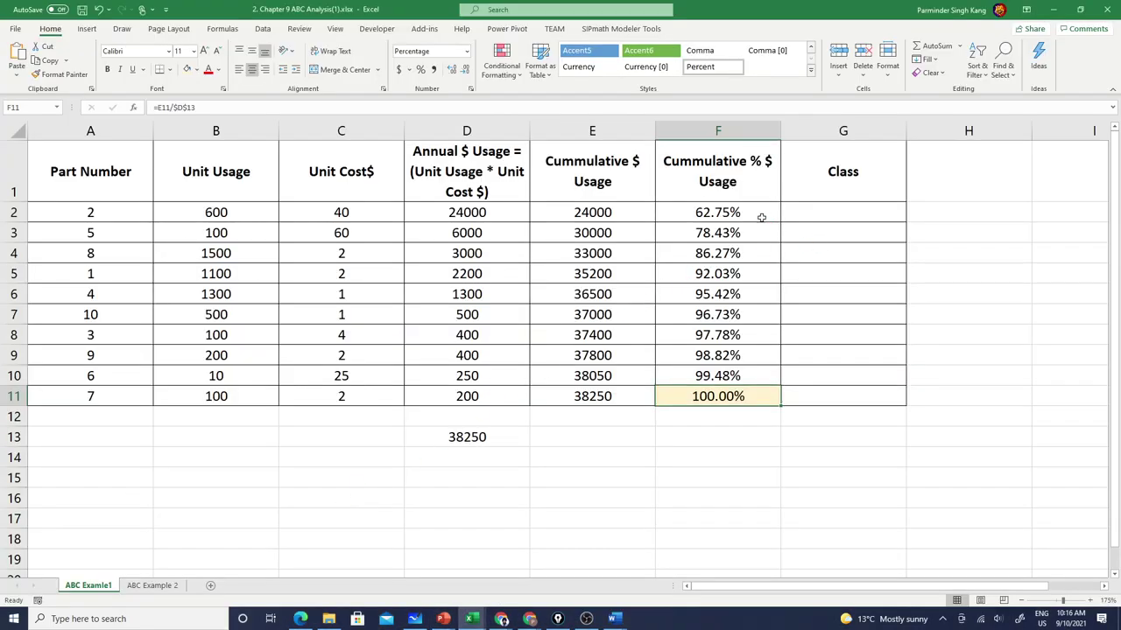
# Shade cells F2:G3 light green to mark the class A parts
pyautogui.moveTo(754, 218); pyautogui.dragTo(798, 230)
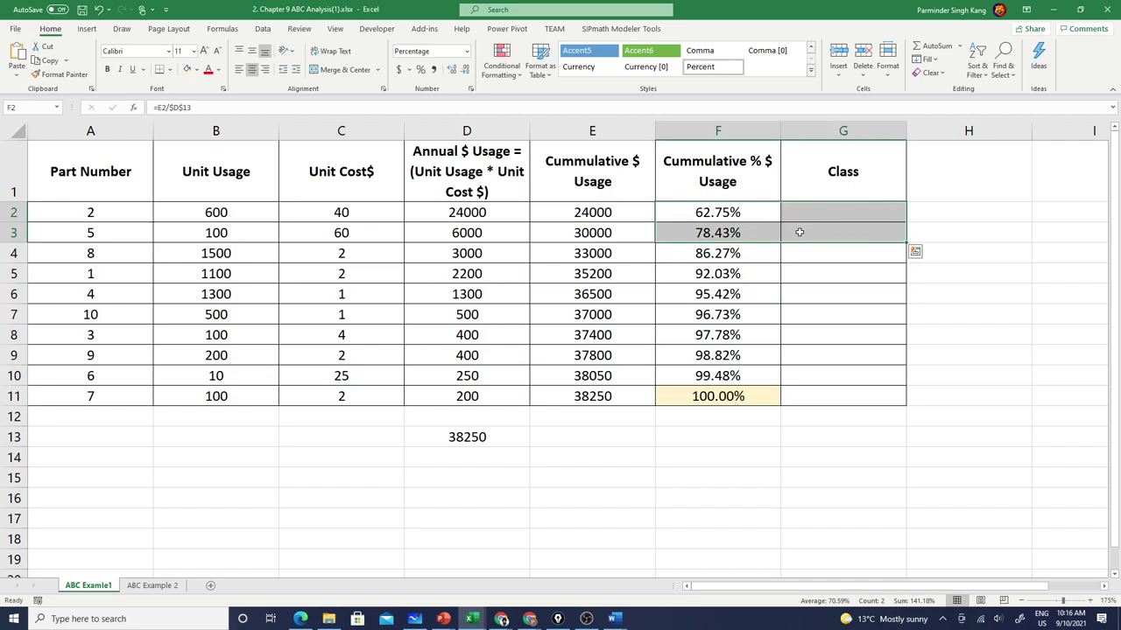
pyautogui.click(196, 70)
pyautogui.click(272, 116)
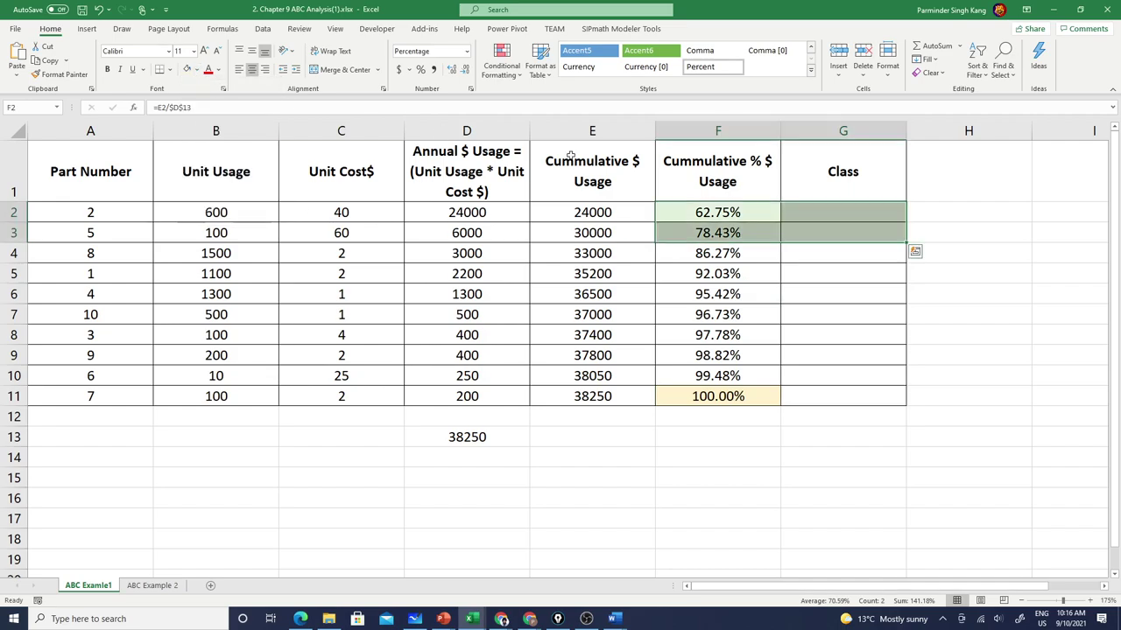
# Enter class A in cells G2 and G3
pyautogui.click(812, 207)
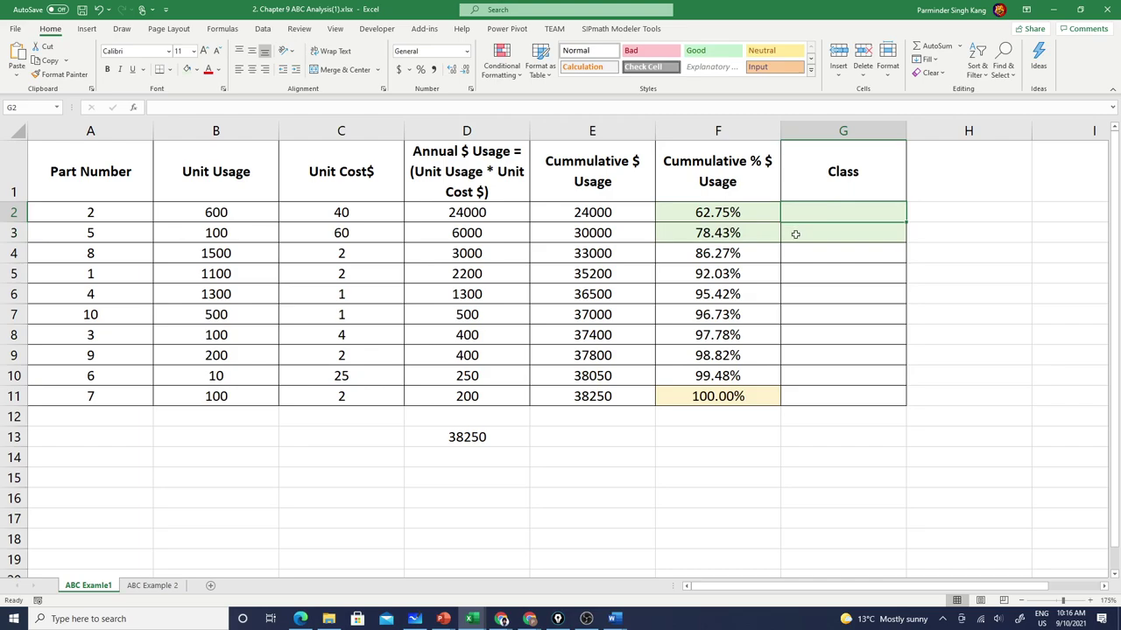
pyautogui.write('A')
pyautogui.press('Return')
pyautogui.write('A')
pyautogui.press('Return')
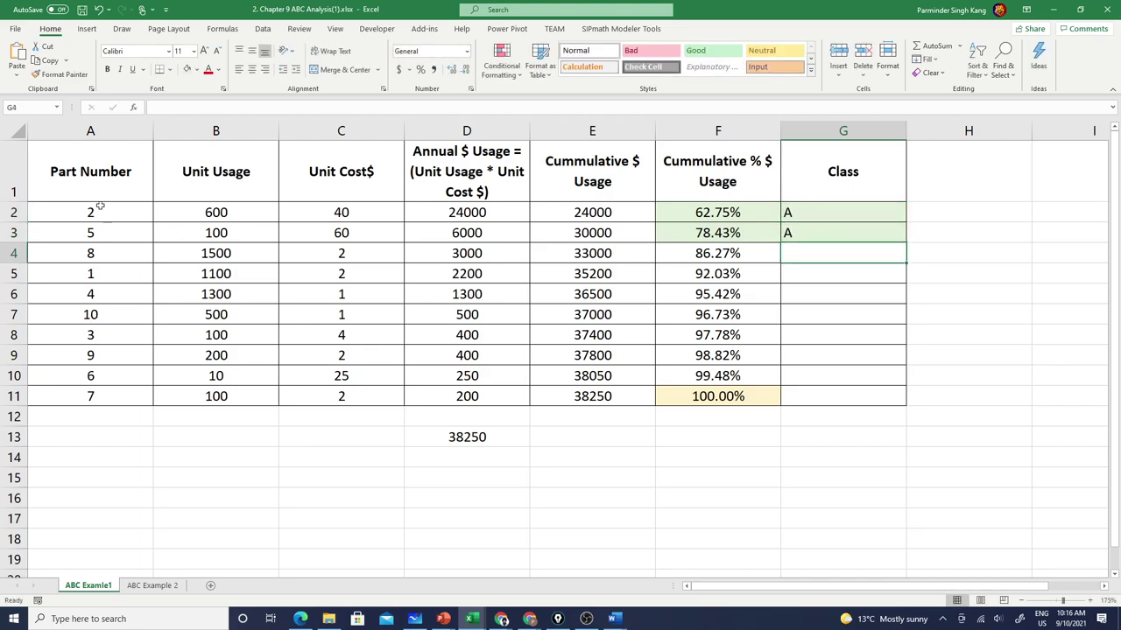
# Shade the cumulative percentages in F4:F6 light gold to mark the class B parts
pyautogui.moveTo(91, 219); pyautogui.dragTo(690, 232)
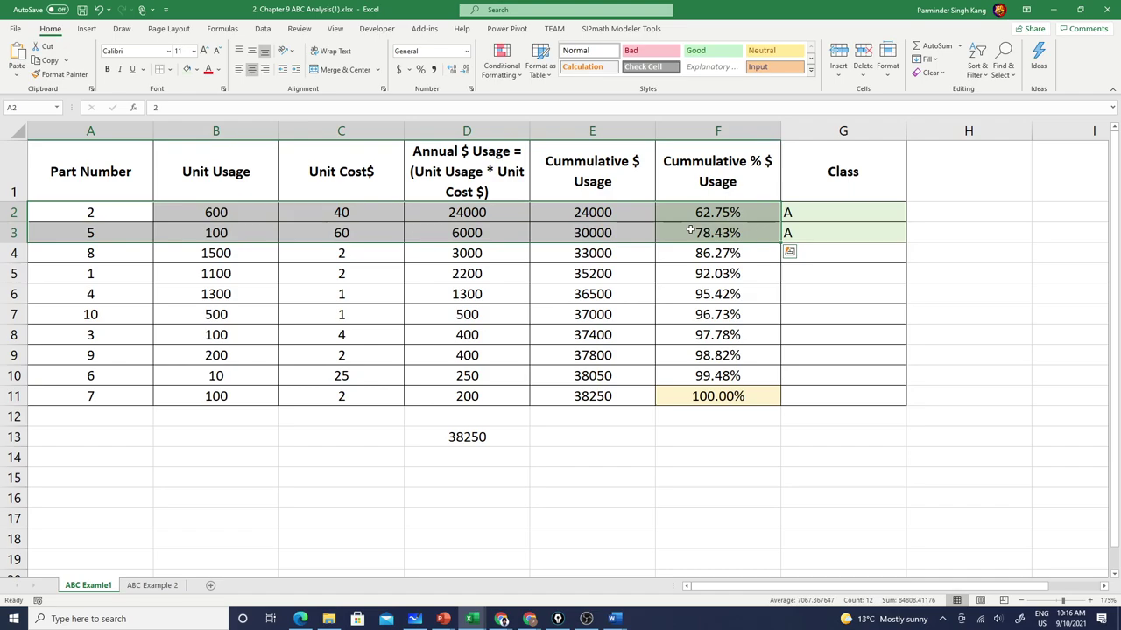
pyautogui.moveTo(112, 257); pyautogui.dragTo(718, 294)
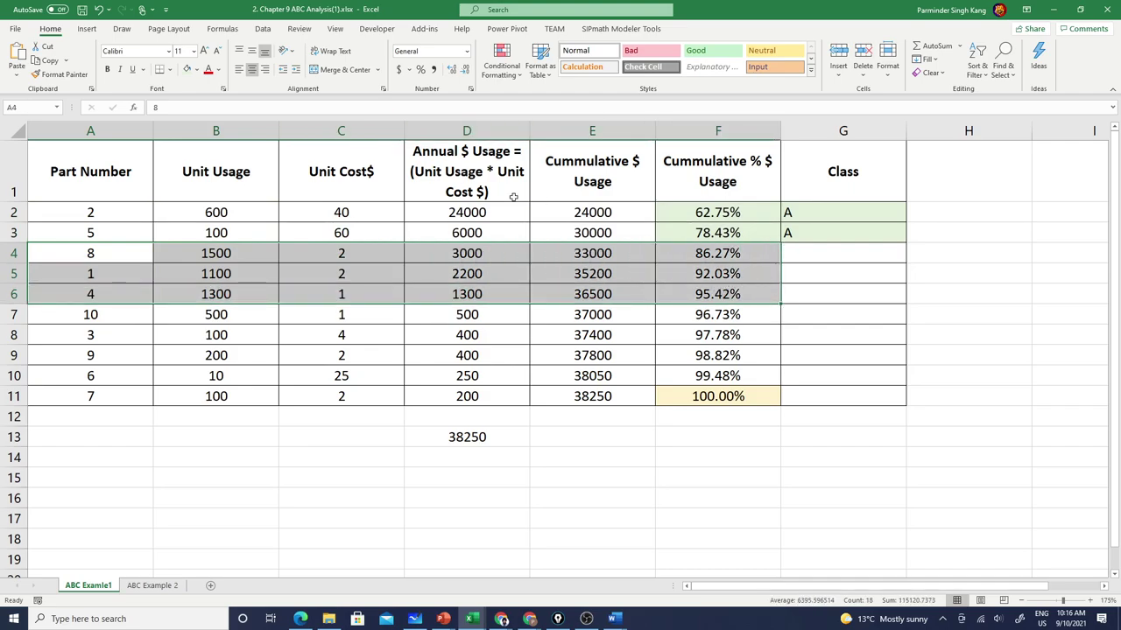
pyautogui.moveTo(704, 253); pyautogui.dragTo(704, 294)
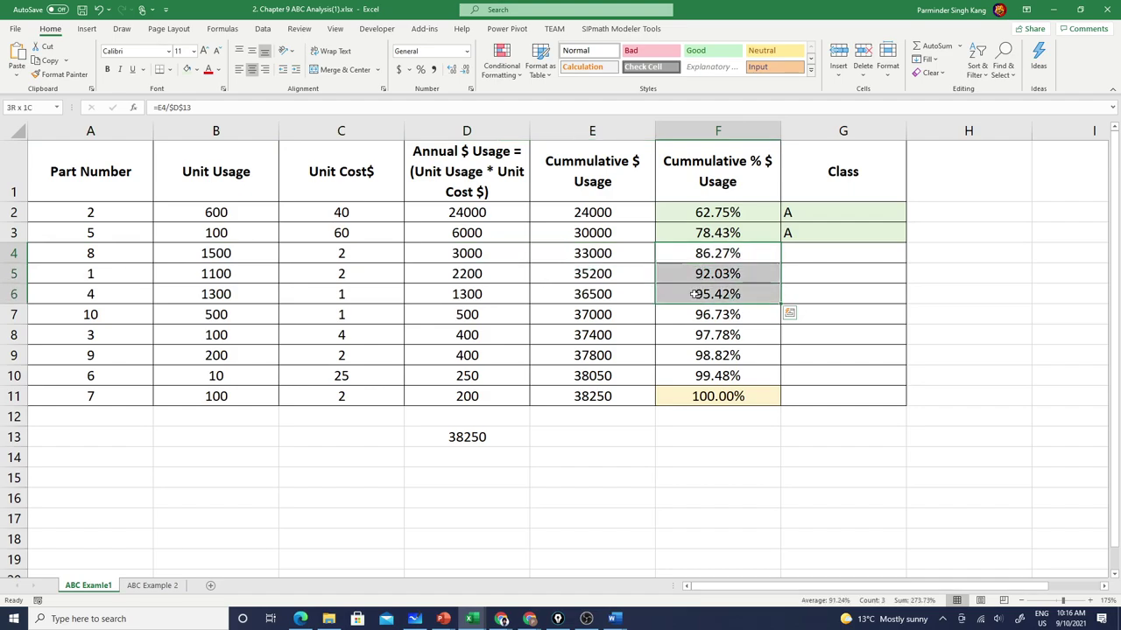
pyautogui.click(197, 70)
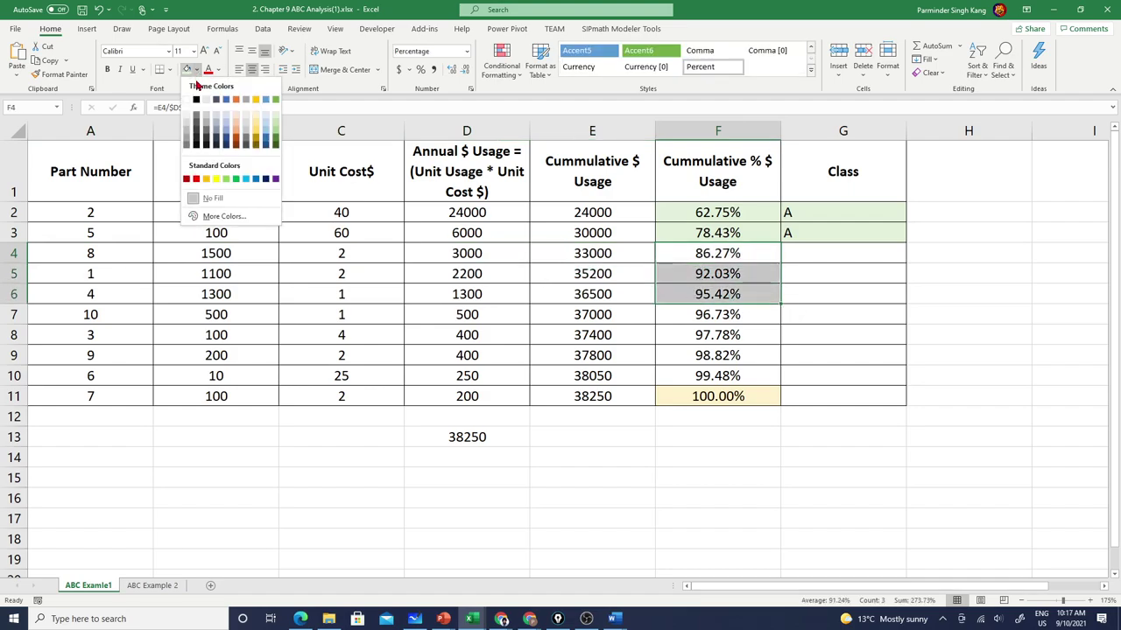
pyautogui.click(256, 117)
# Enter class B in cells G4, G5 and G6
pyautogui.click(826, 254)
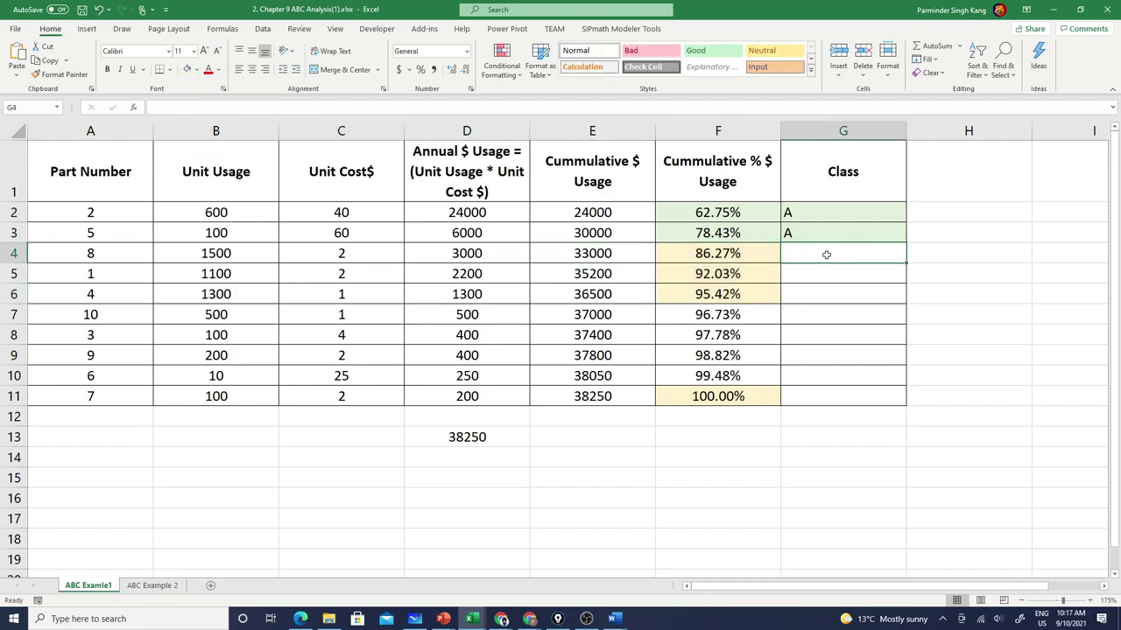
pyautogui.write('B')
pyautogui.press('Return')
pyautogui.write('B')
pyautogui.press('Return')
pyautogui.write('B')
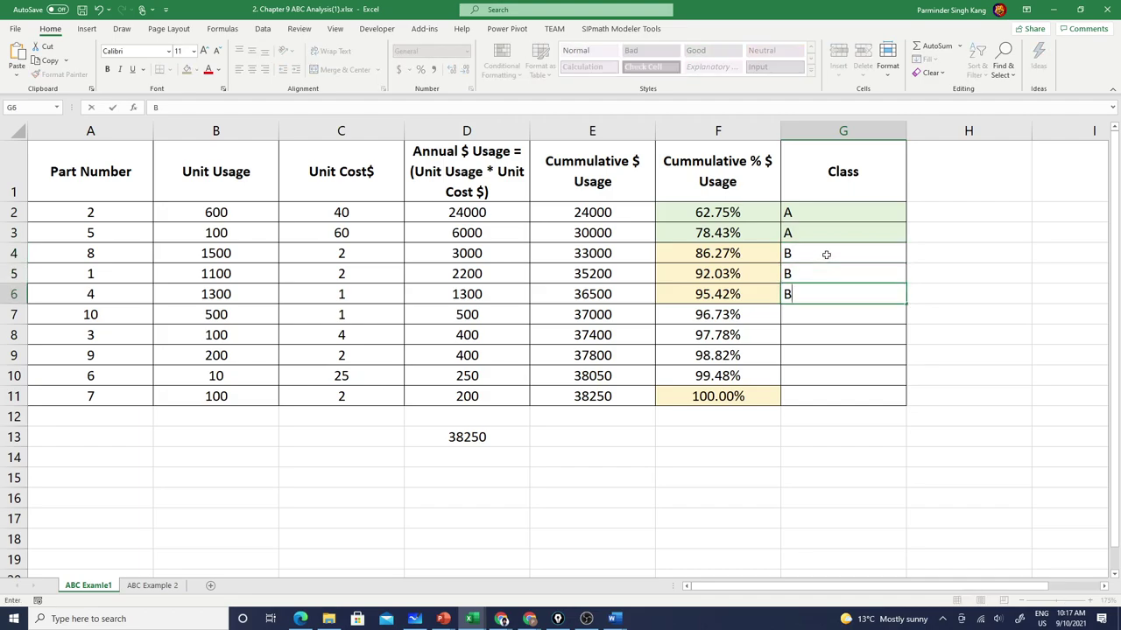
# Shade the cumulative percentages in F7:F11 light orange to mark the class C parts
pyautogui.moveTo(686, 314); pyautogui.dragTo(681, 395)
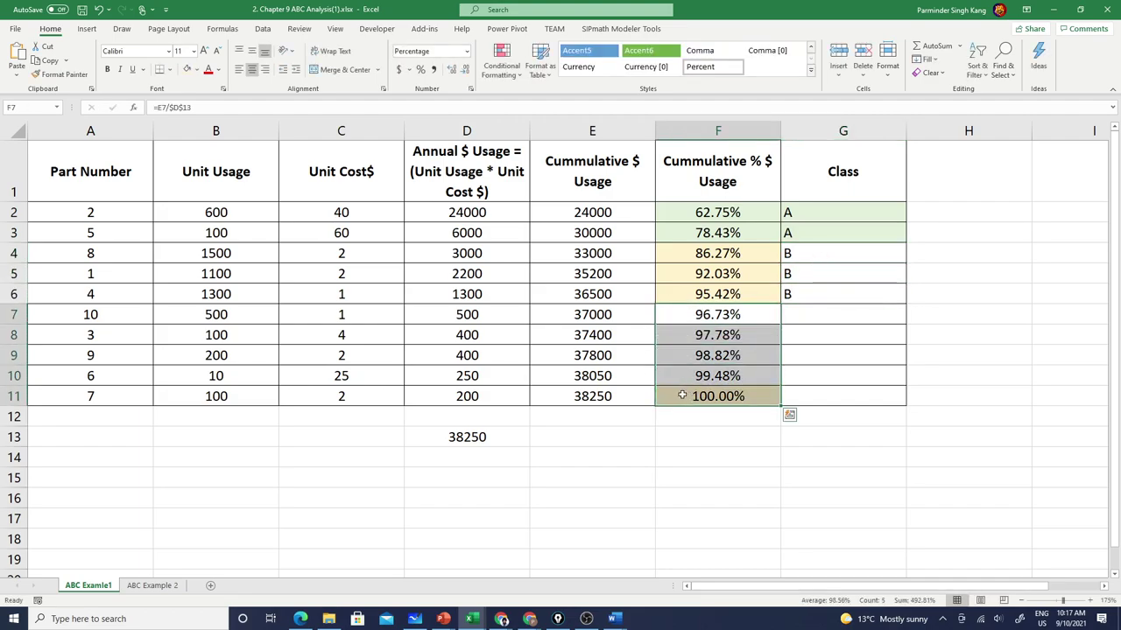
pyautogui.click(197, 70)
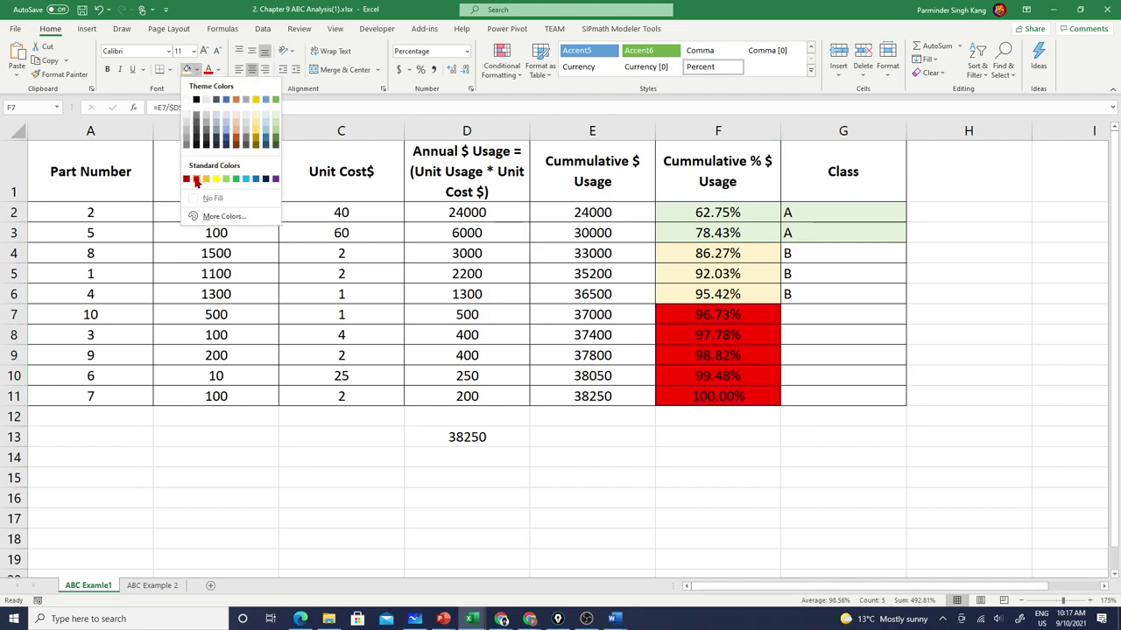
pyautogui.click(236, 109)
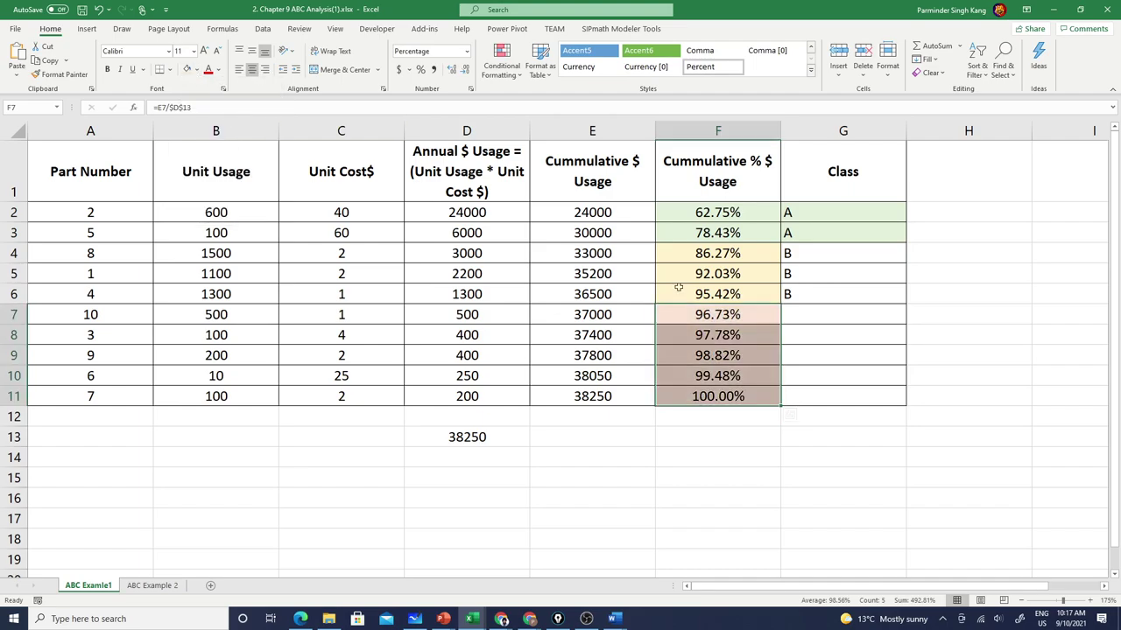
# Enter class C in cell G7 and fill it down to G11
pyautogui.click(819, 318)
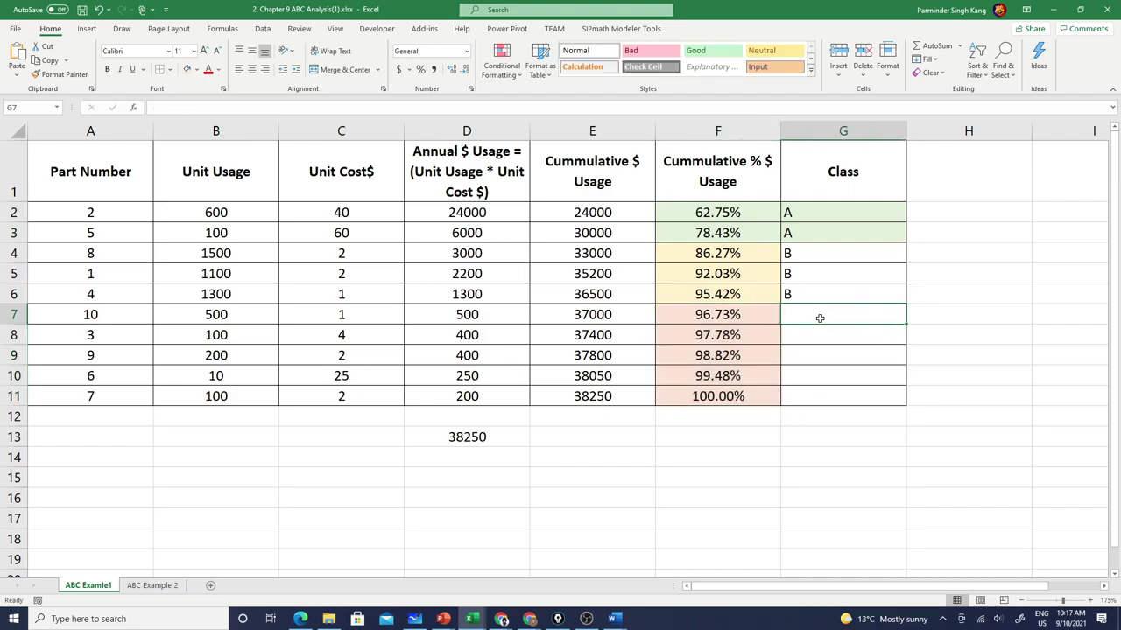
pyautogui.write('C')
pyautogui.moveTo(905, 325); pyautogui.dragTo(895, 401)
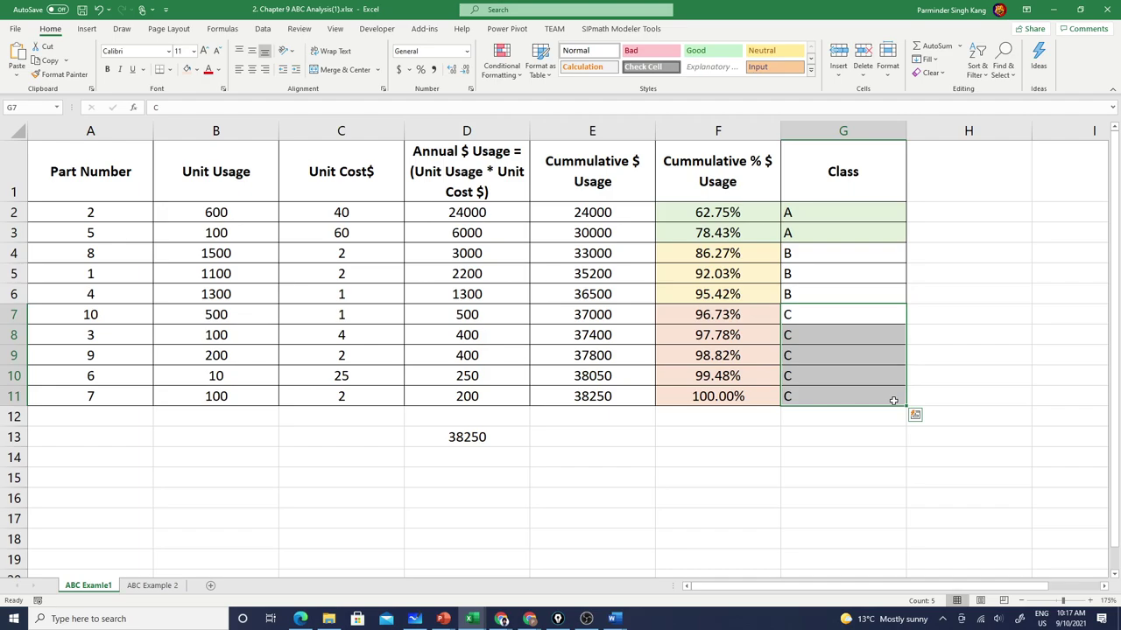
# Open the ABC Example 2 worksheet
pyautogui.click(175, 590)
pyautogui.press('Escape')
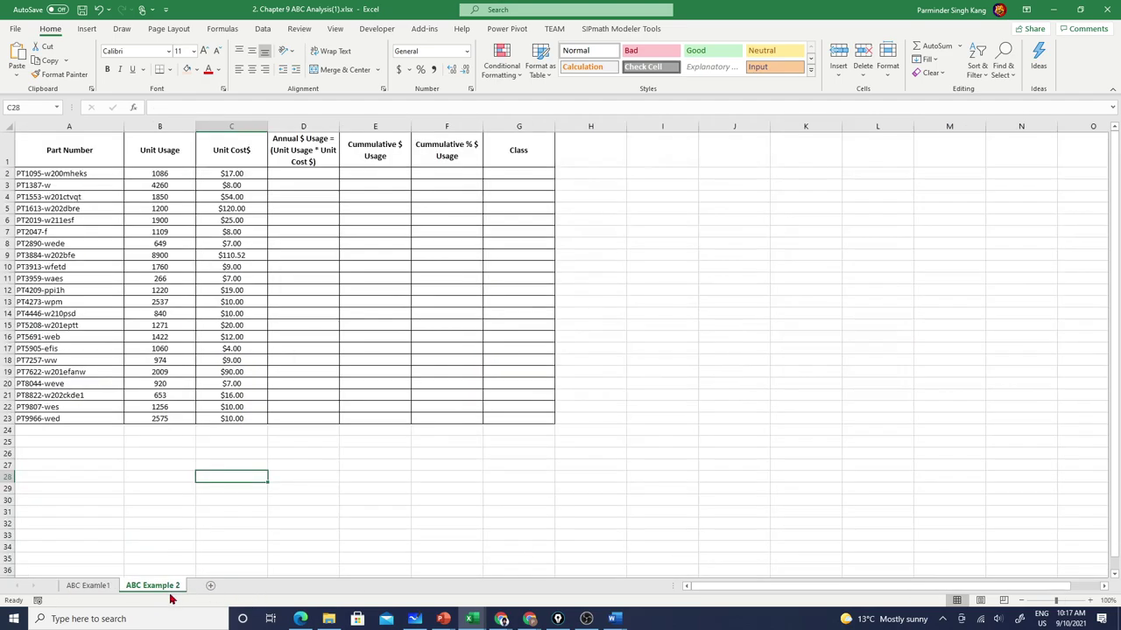